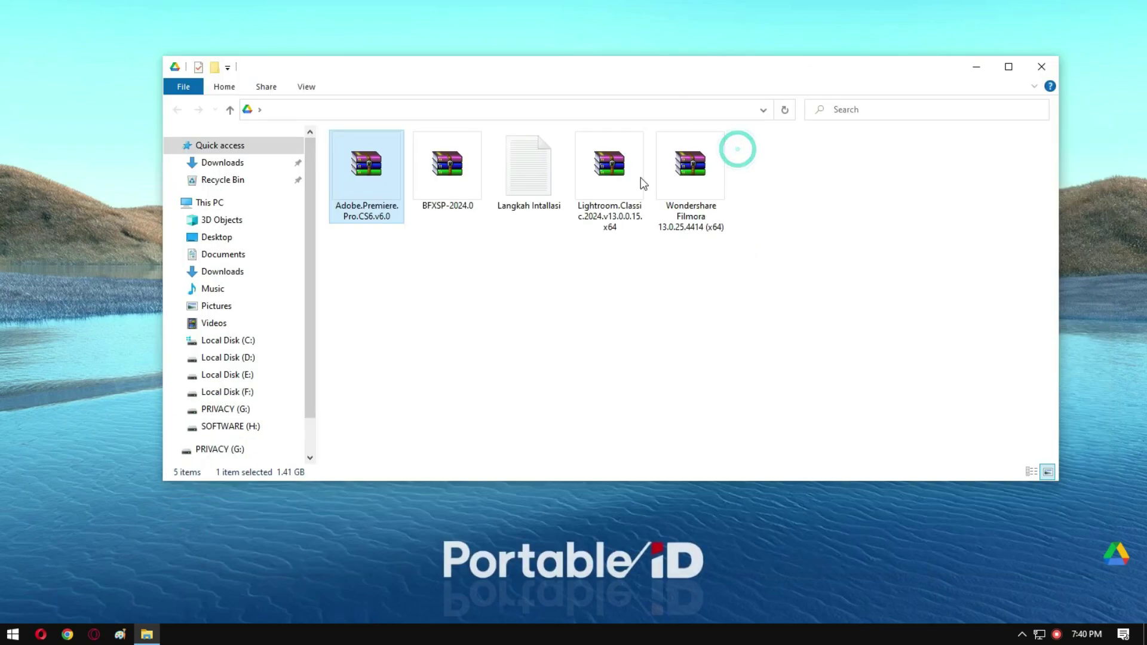
# Read the Langkah Intallasi text file, highlighting the instruction to disconnect the antivirus and internet connection
pyautogui.doubleClick(530, 192)
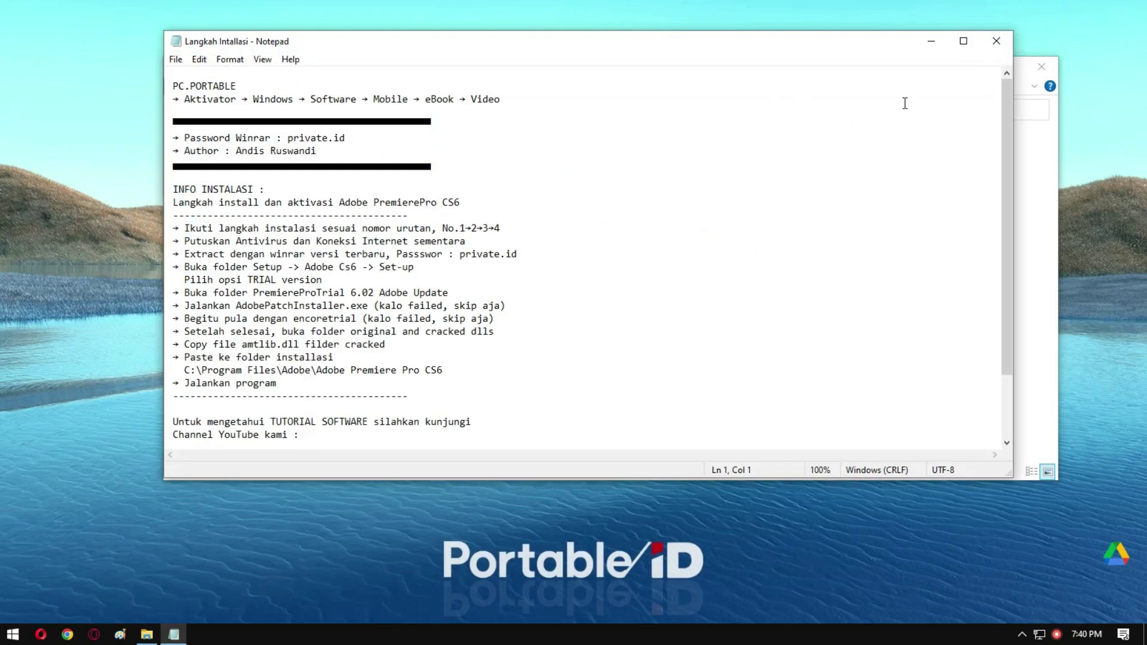
pyautogui.click(963, 42)
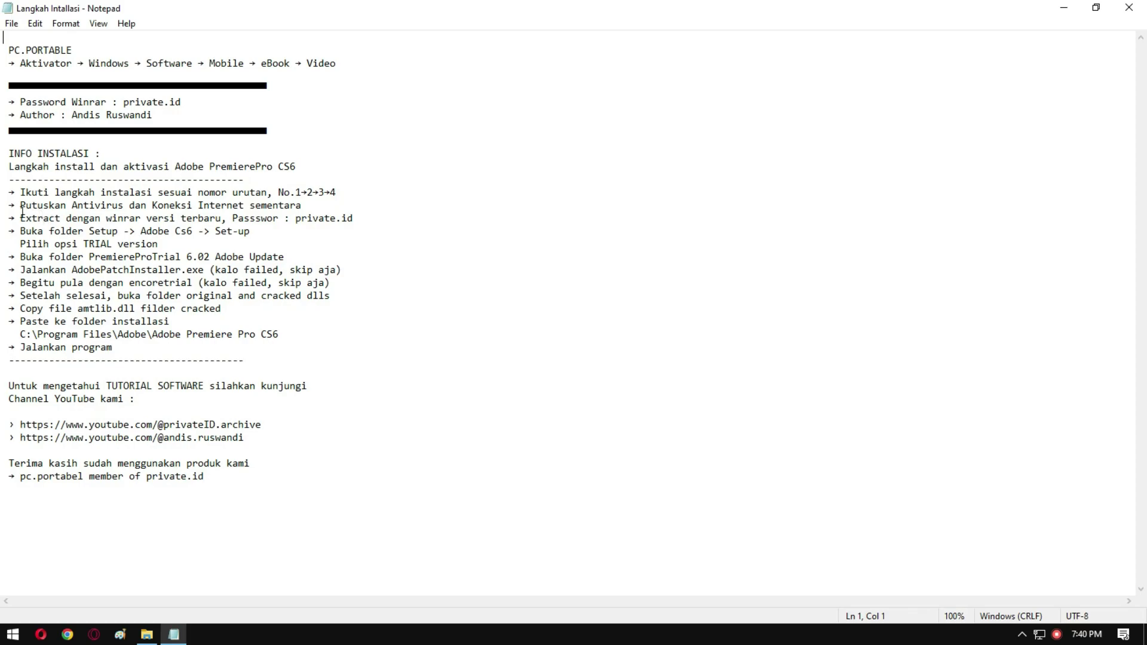
pyautogui.moveTo(20, 204); pyautogui.dragTo(305, 206)
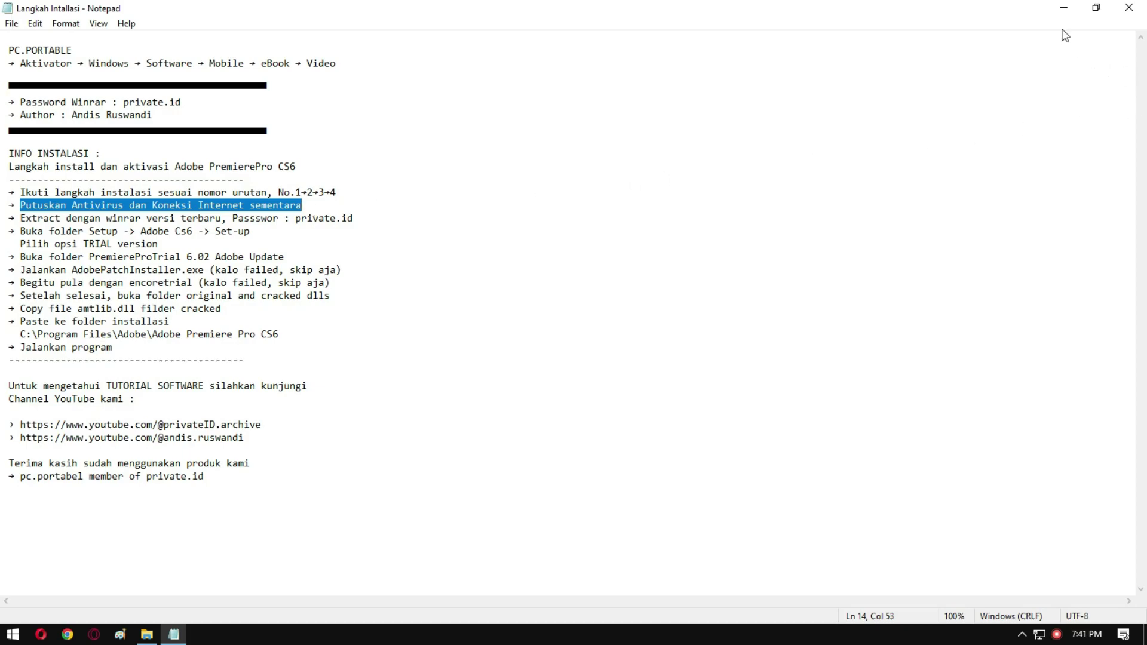
pyautogui.click(1065, 9)
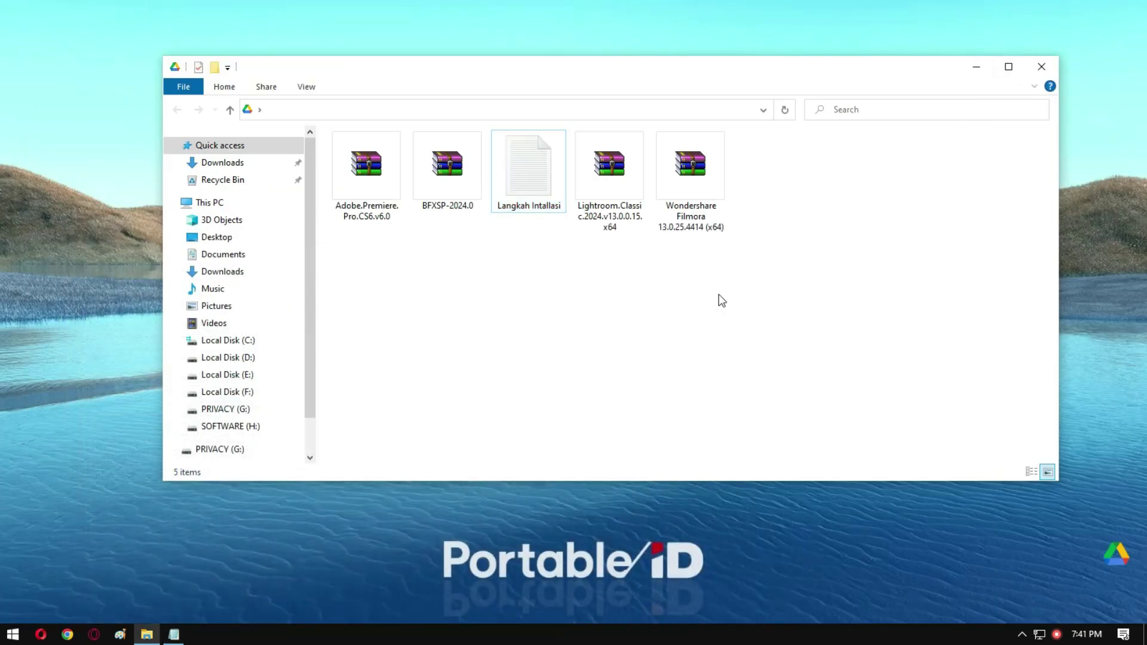
# Open the Virus & threat protection settings in Windows Security
pyautogui.rightClick(5, 639)
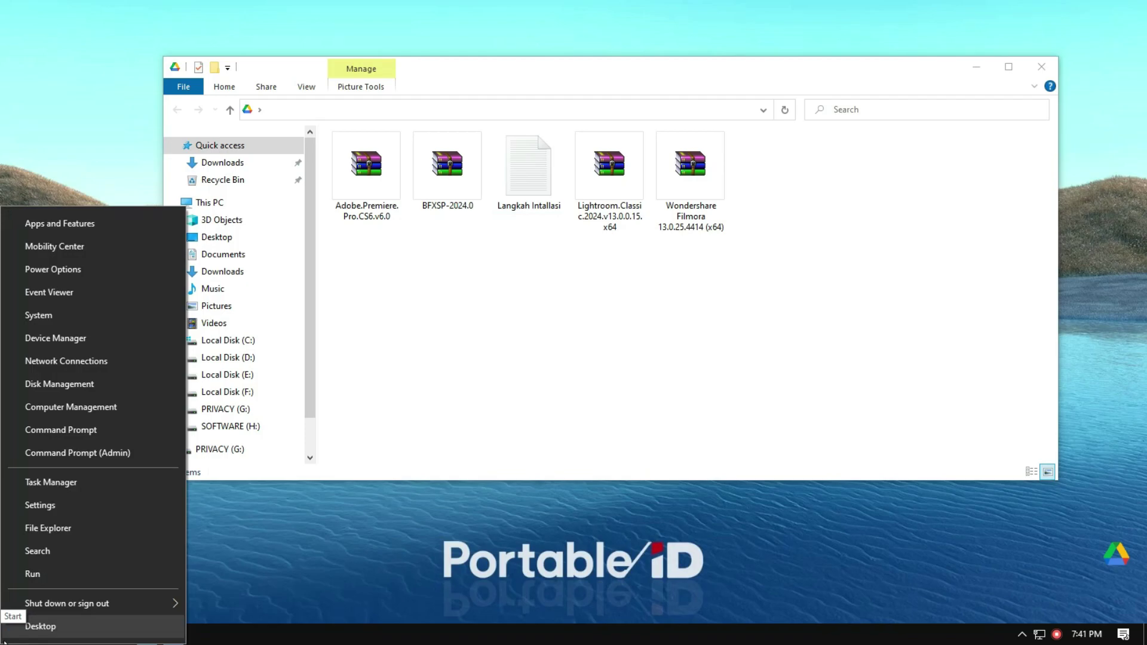
pyautogui.click(37, 551)
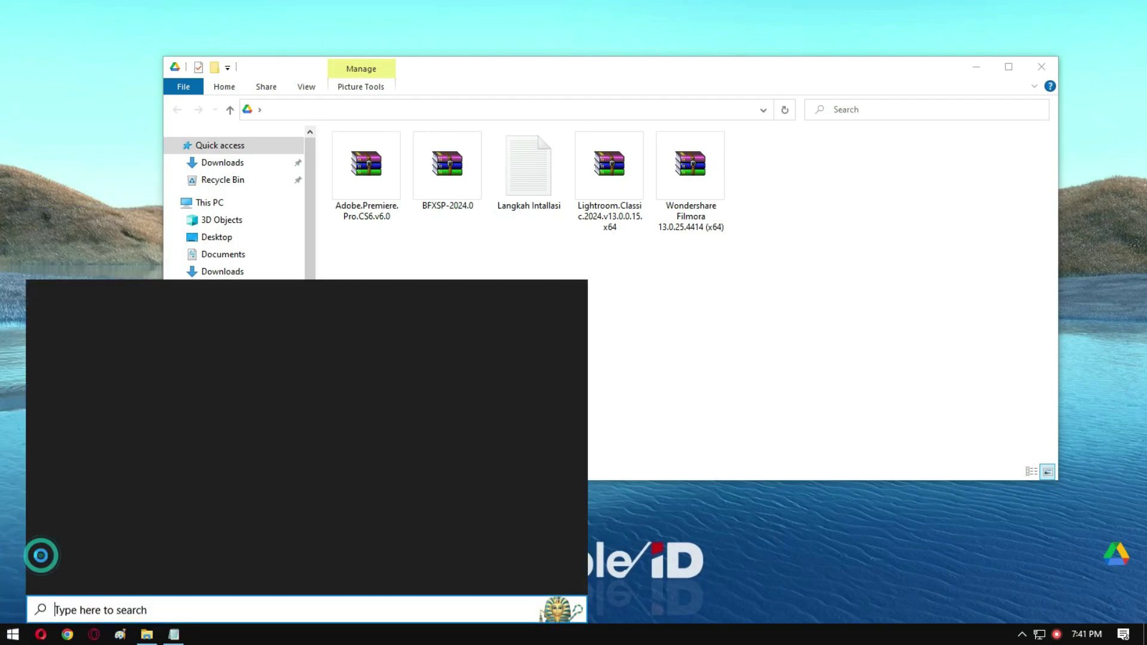
pyautogui.click(120, 483)
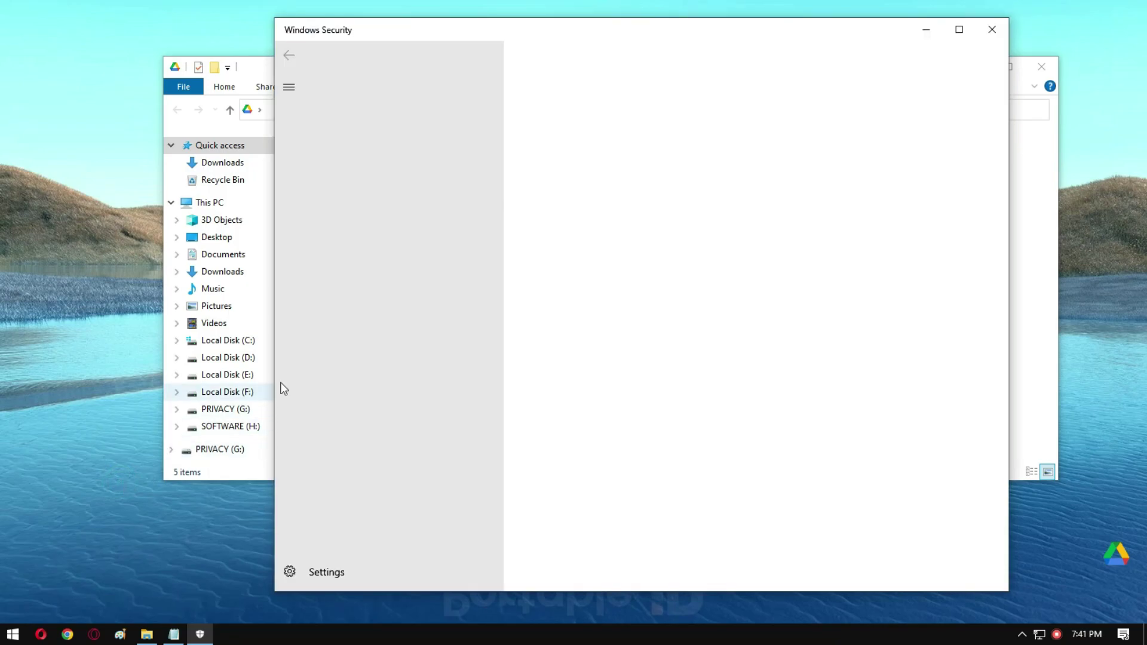
pyautogui.click(376, 154)
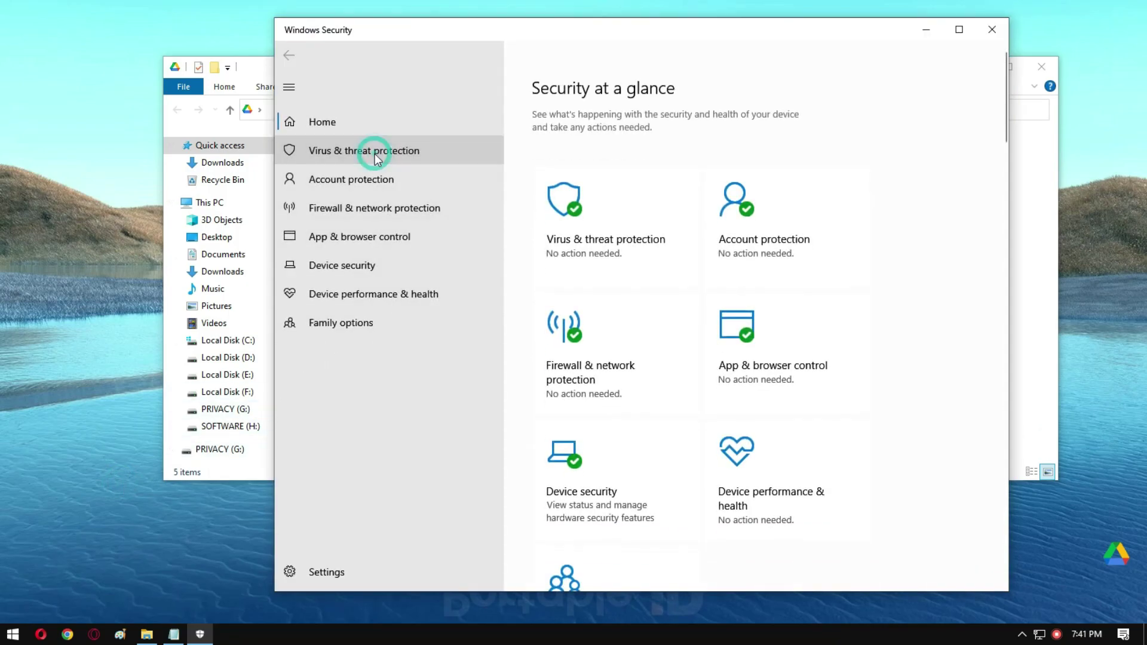
pyautogui.scroll(-10, 657, 310)
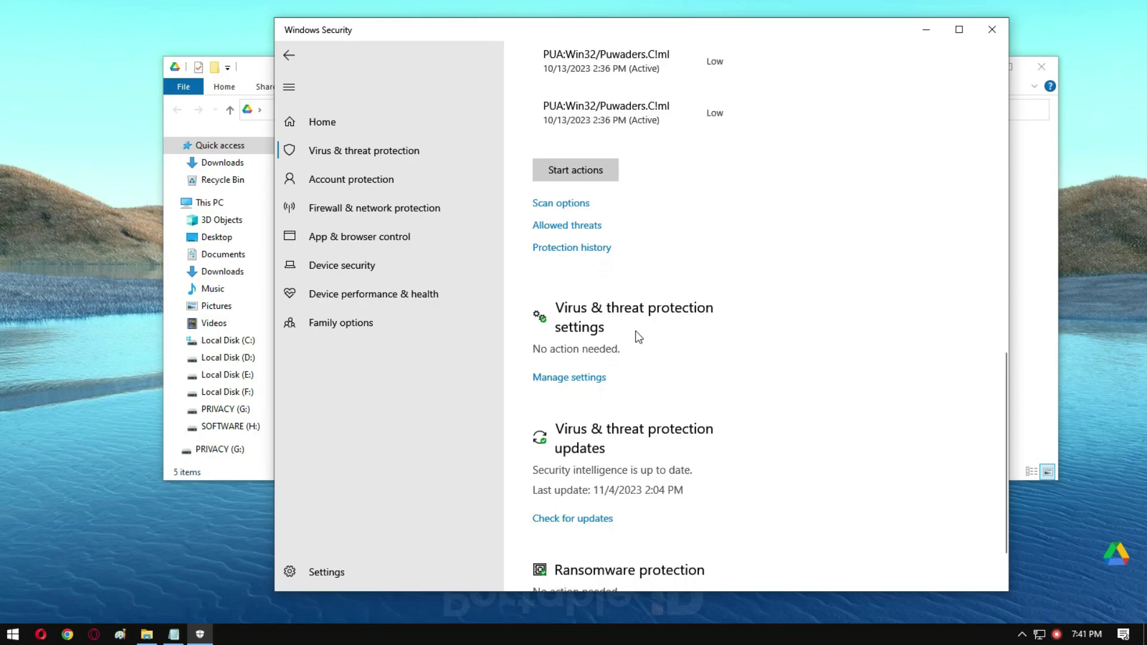
pyautogui.click(576, 381)
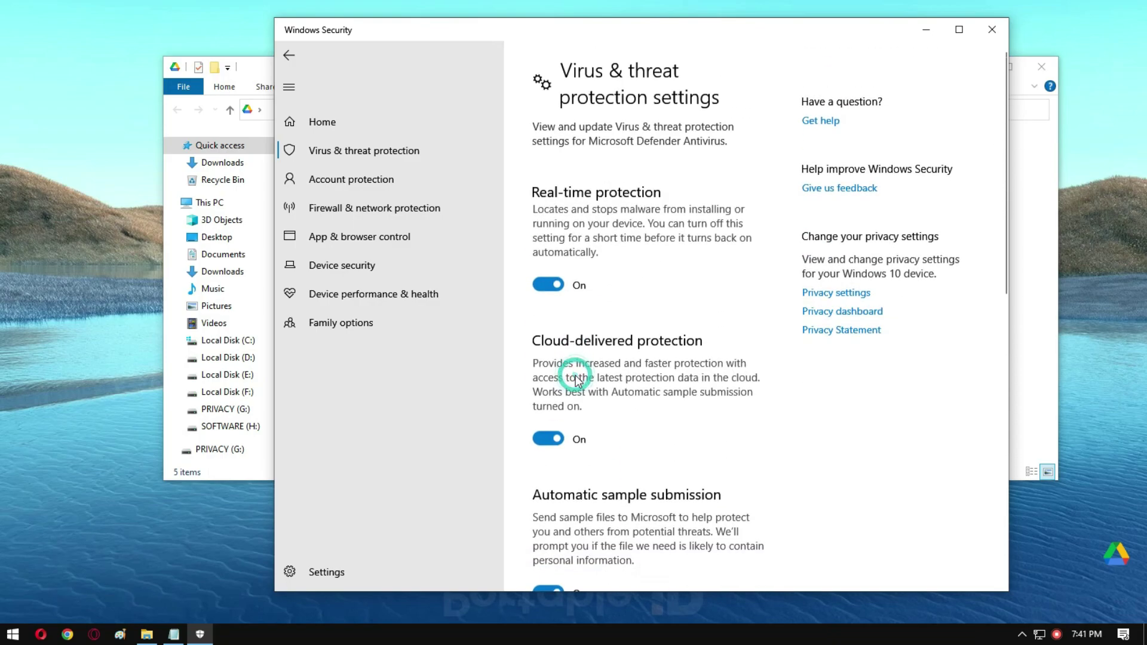
# Turn off Real-time protection and Cloud-delivered protection, then minimize Windows Security
pyautogui.click(550, 285)
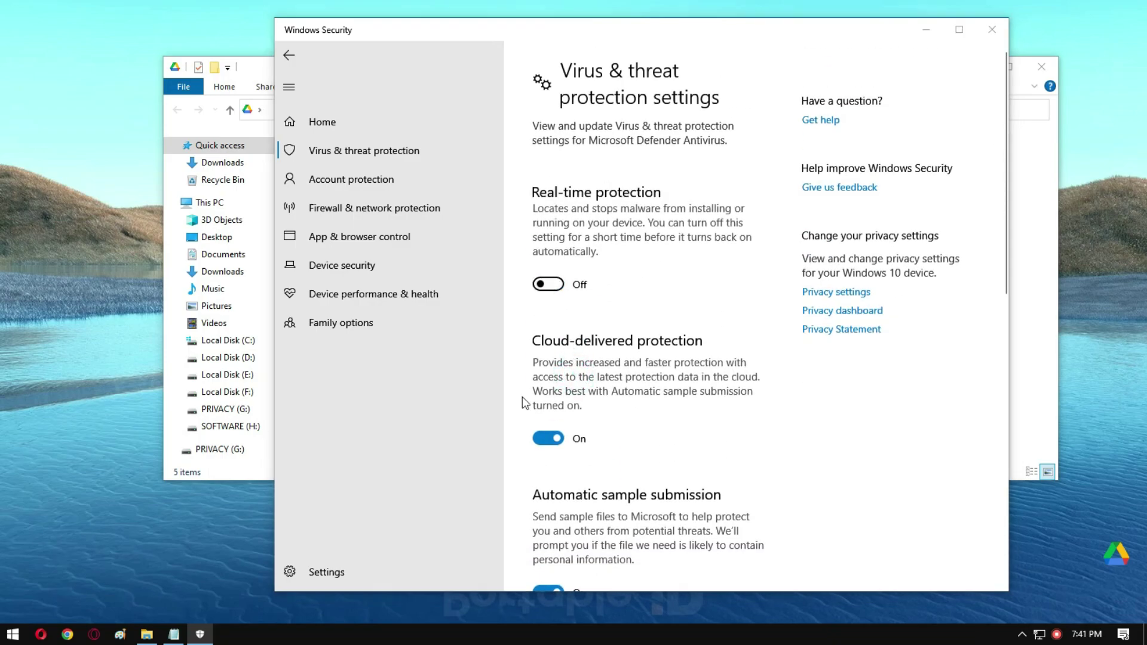
pyautogui.click(548, 467)
pyautogui.scroll(-5, 600, 422)
pyautogui.scroll(4, 681, 384)
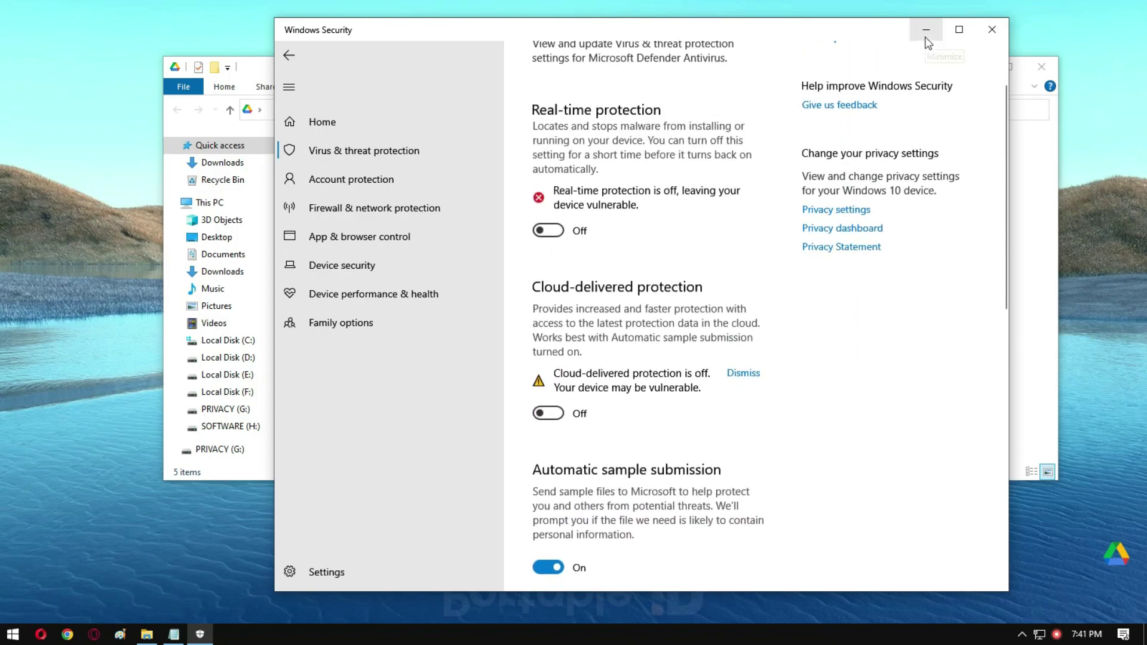
pyautogui.click(925, 30)
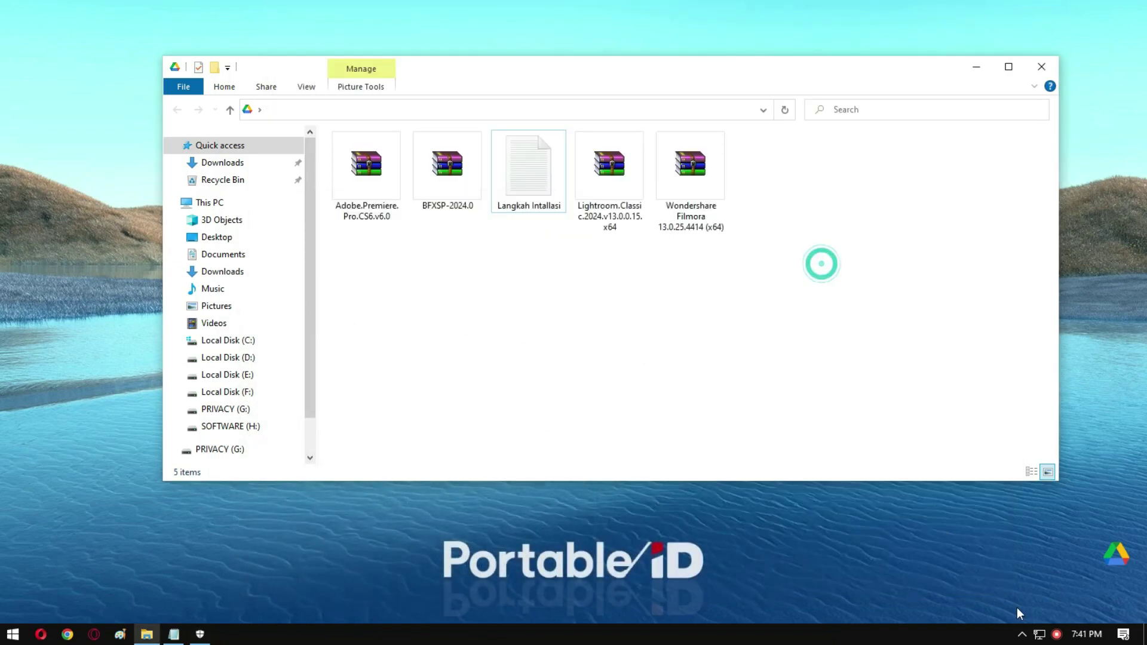
# Disable the Ethernet adapter in Network Connections and return to the folder with the archives
pyautogui.rightClick(1039, 635)
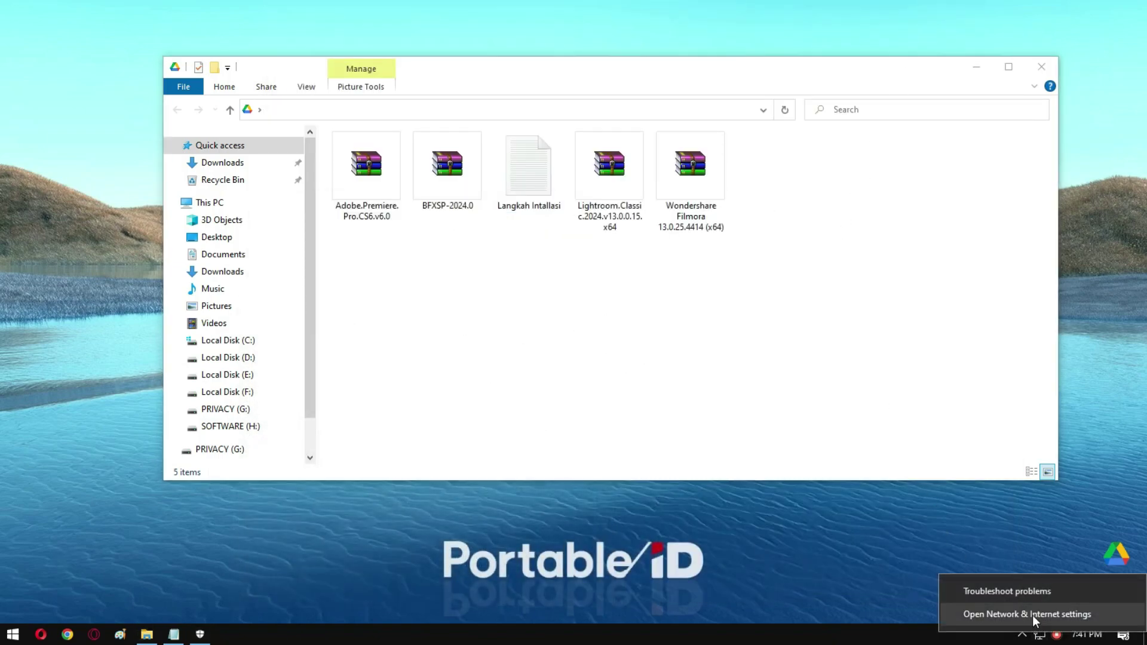
pyautogui.click(1033, 615)
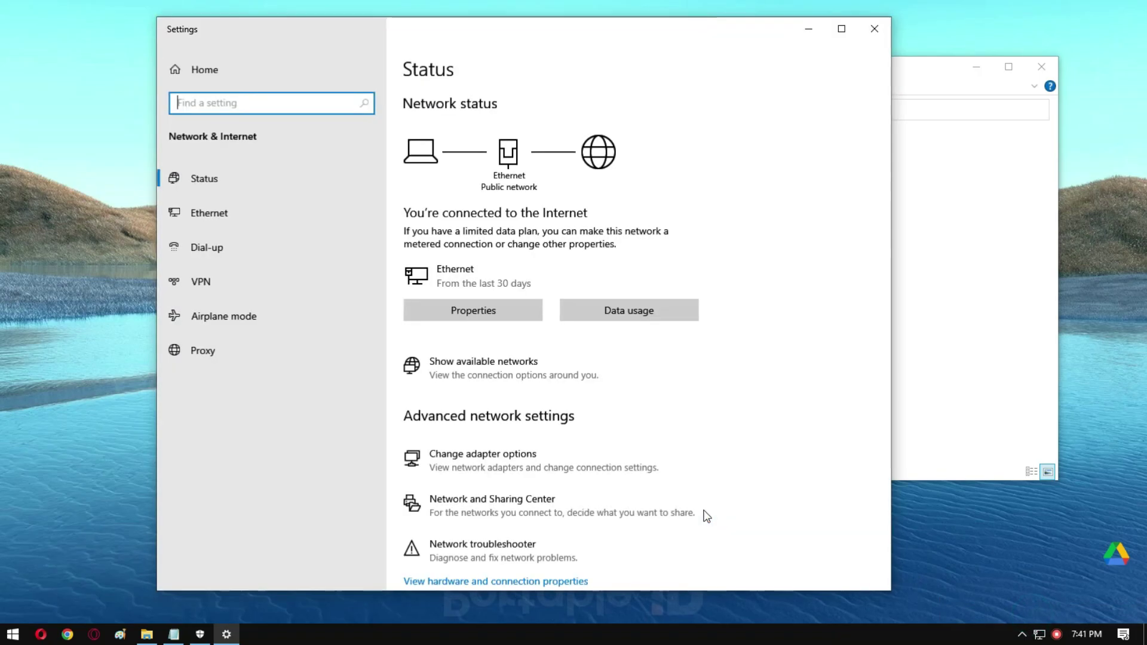
pyautogui.click(469, 458)
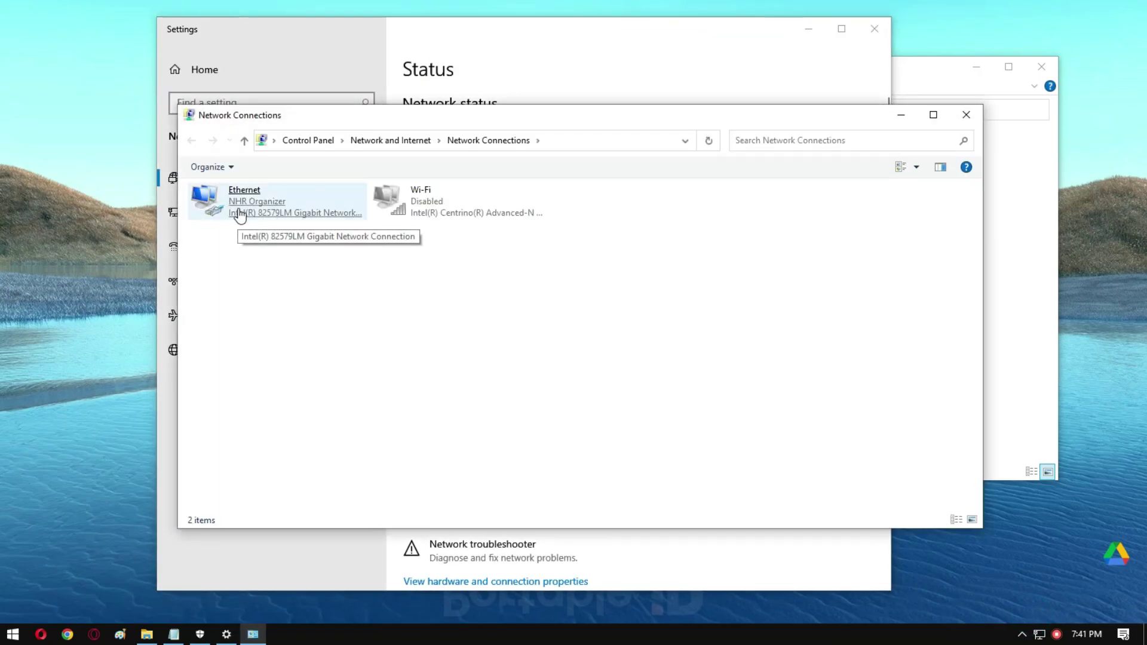
pyautogui.click(239, 214)
pyautogui.rightClick(239, 210)
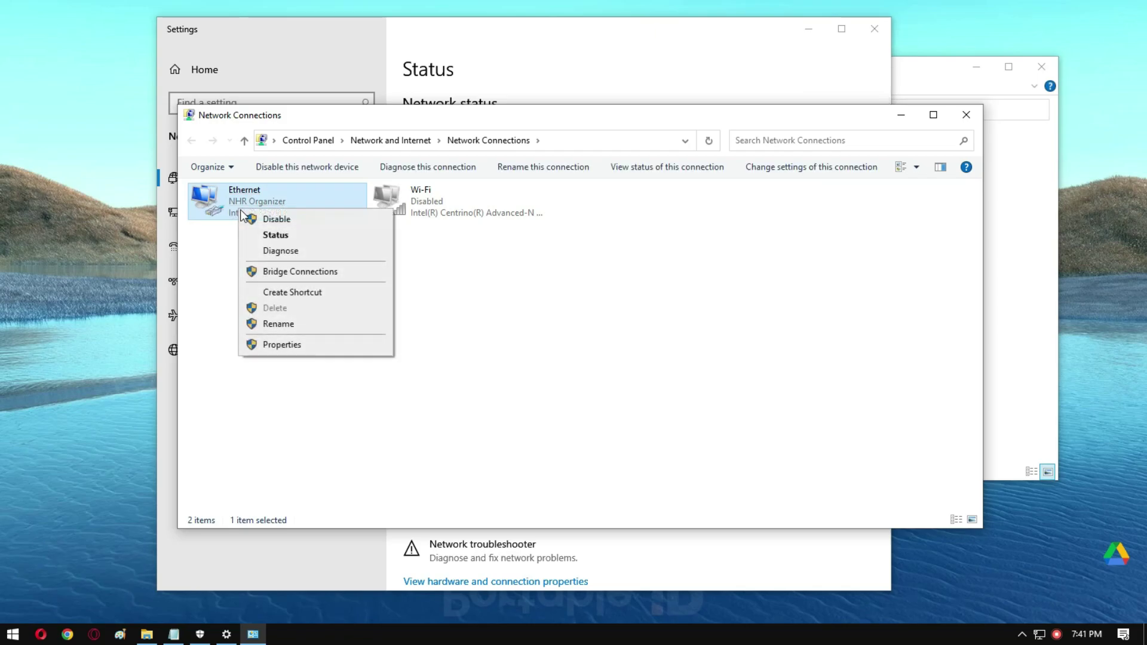
pyautogui.click(297, 220)
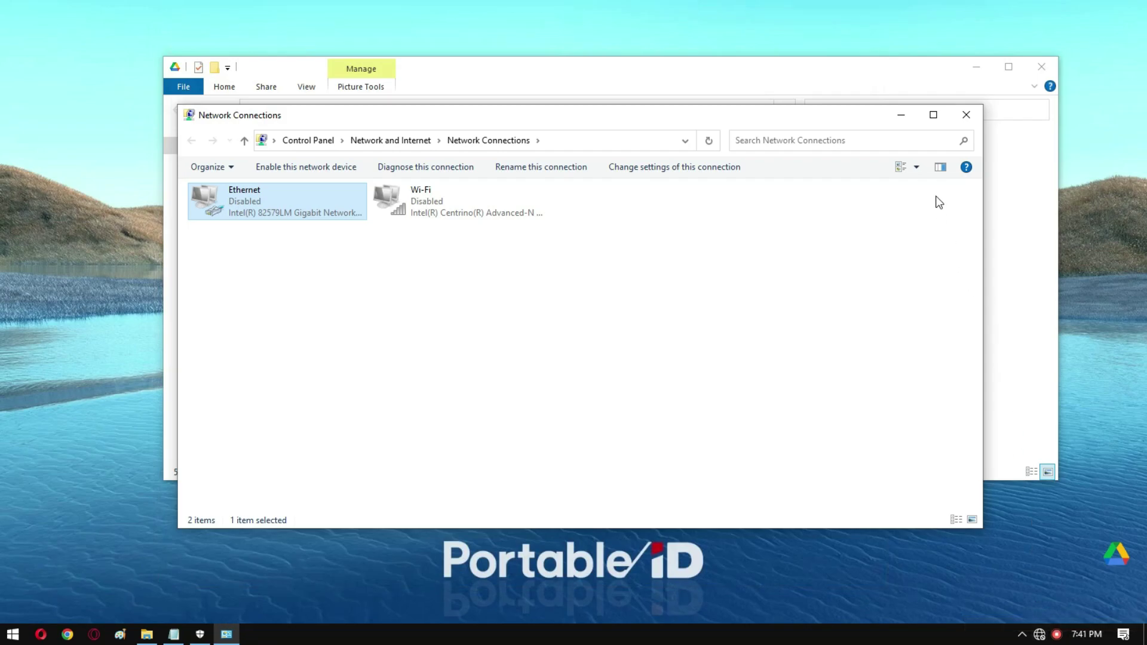
pyautogui.click(902, 116)
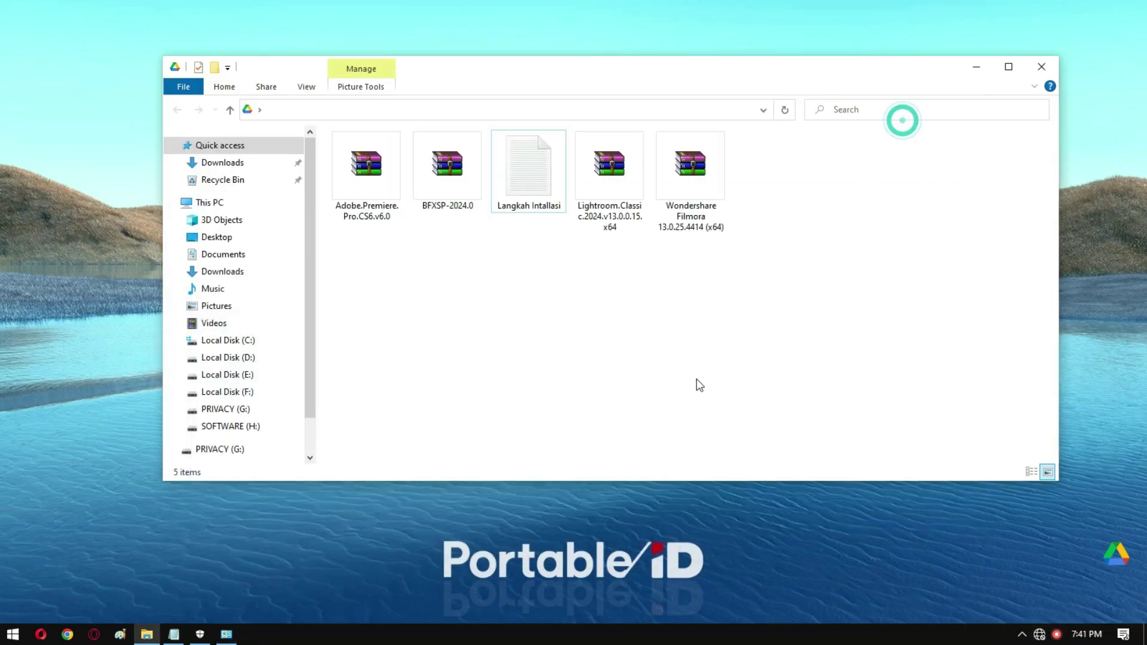
pyautogui.click(509, 358)
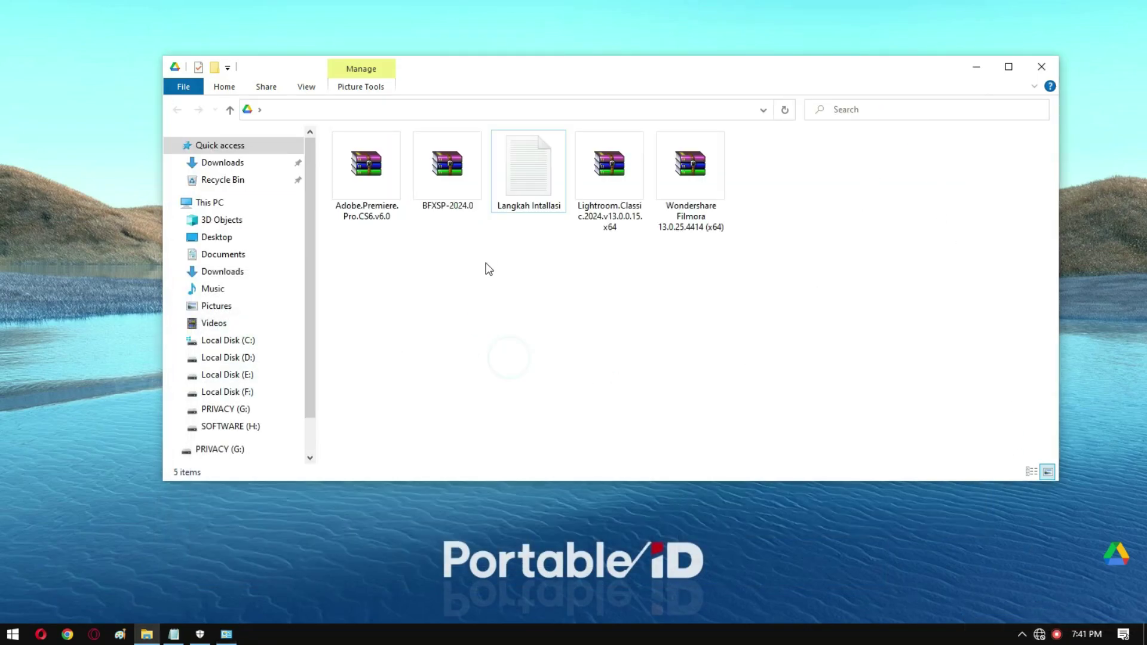
# Reread the Langkah Intallasi notes, highlighting the instruction about extracting the archive
pyautogui.click(173, 634)
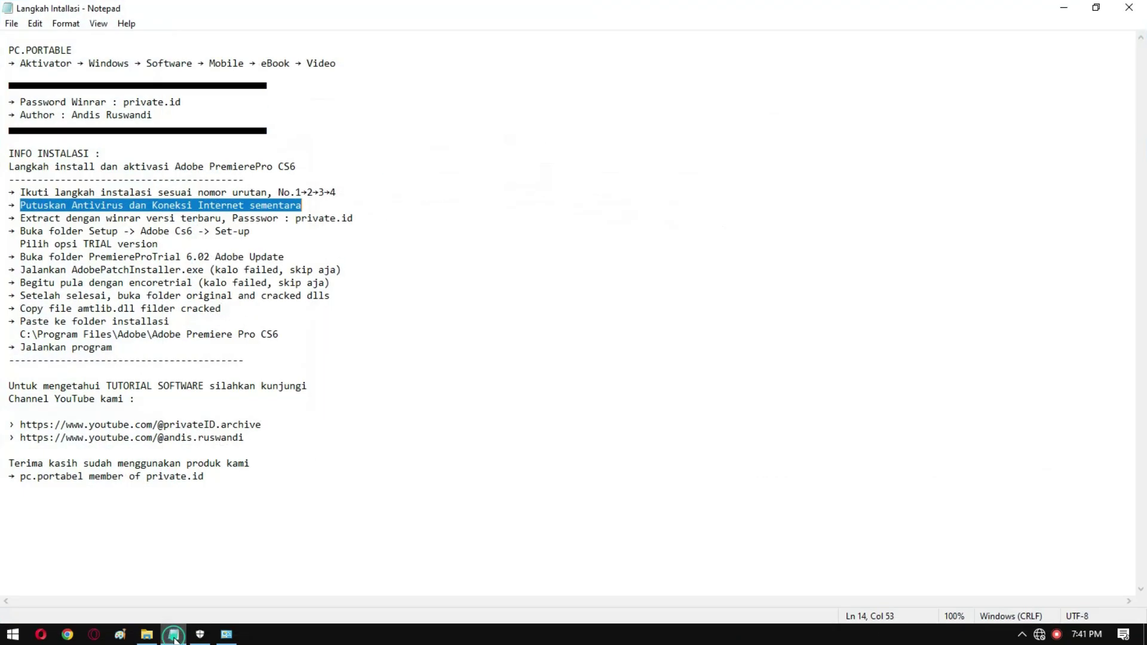
pyautogui.click(55, 218)
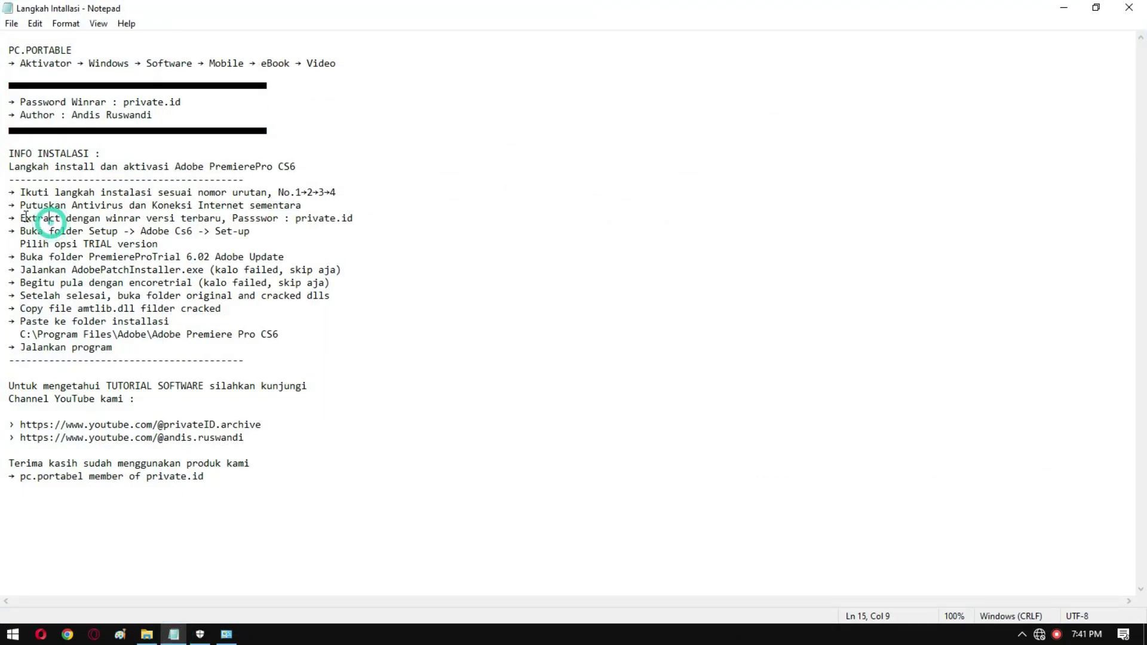
pyautogui.moveTo(40, 218); pyautogui.dragTo(347, 222)
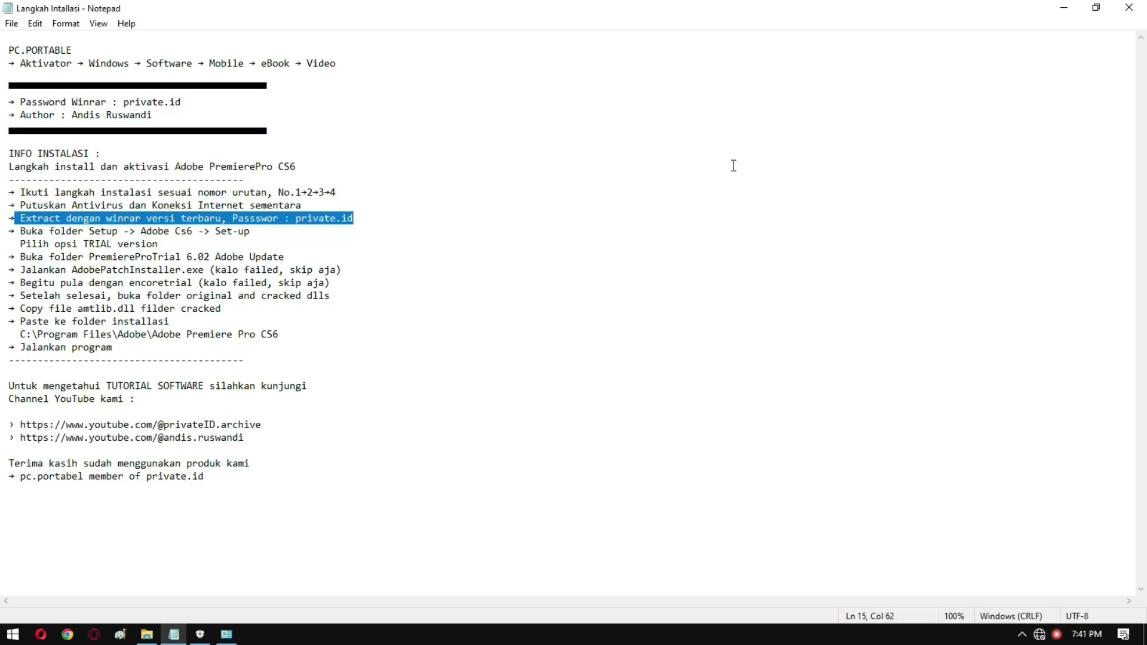
pyautogui.click(1065, 8)
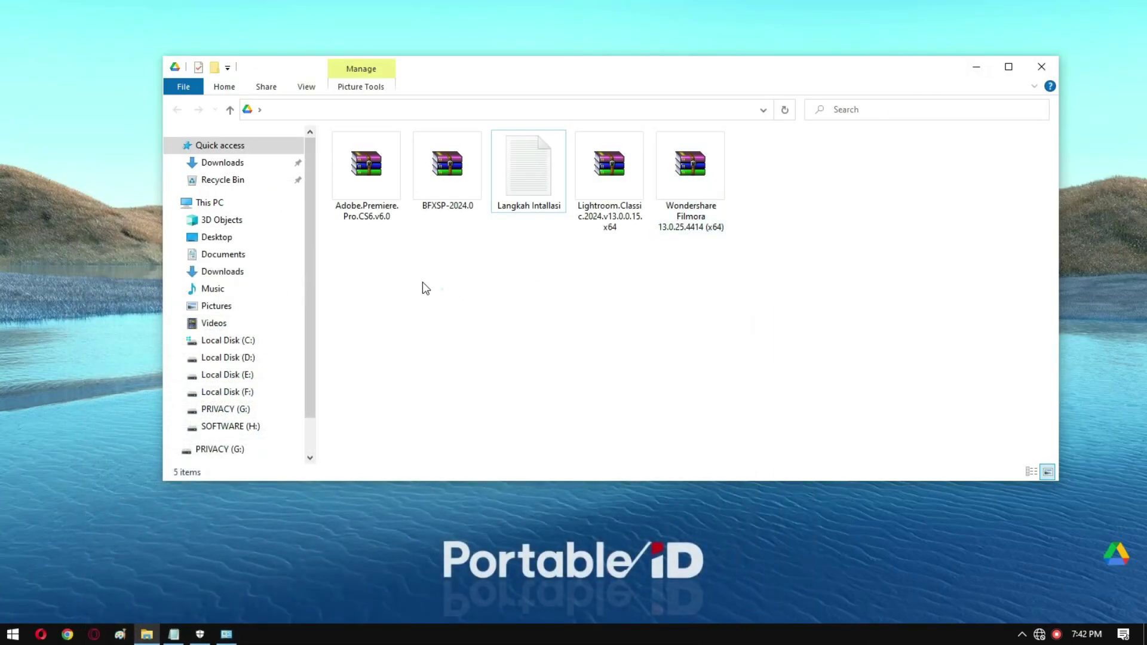
# Extract the Adobe.Premiere.Pro.CS6.v6.0 archive into the current folder with 7-Zip, entering the archive password
pyautogui.click(364, 169)
pyautogui.rightClick(364, 168)
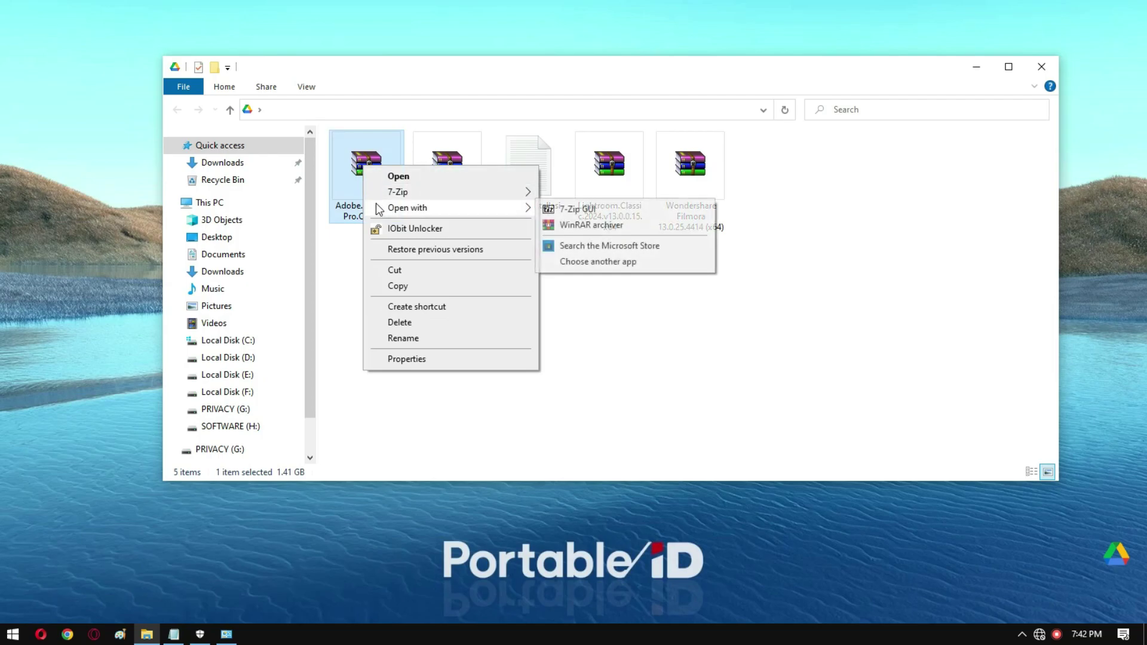
pyautogui.moveTo(521, 197)
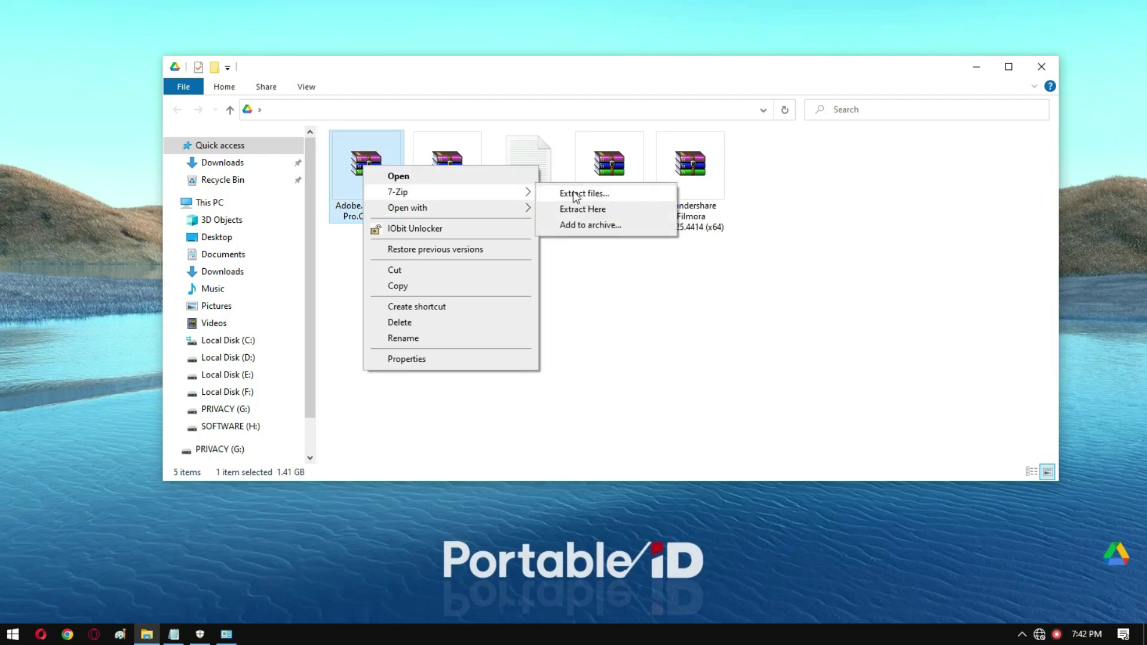
pyautogui.click(582, 210)
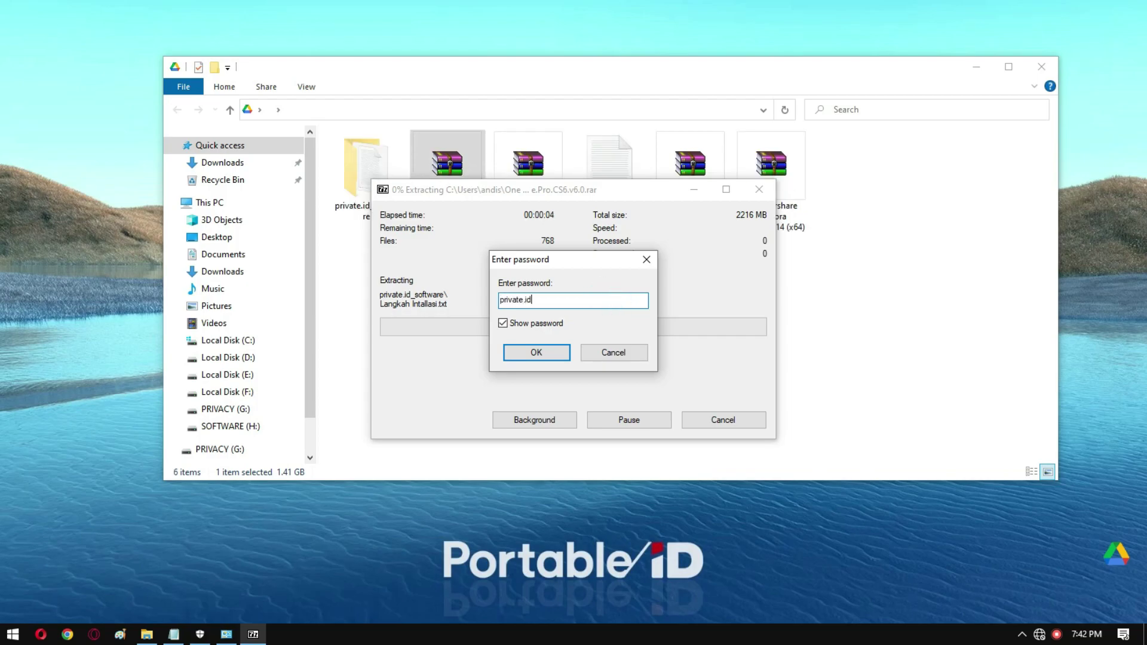
pyautogui.click(531, 356)
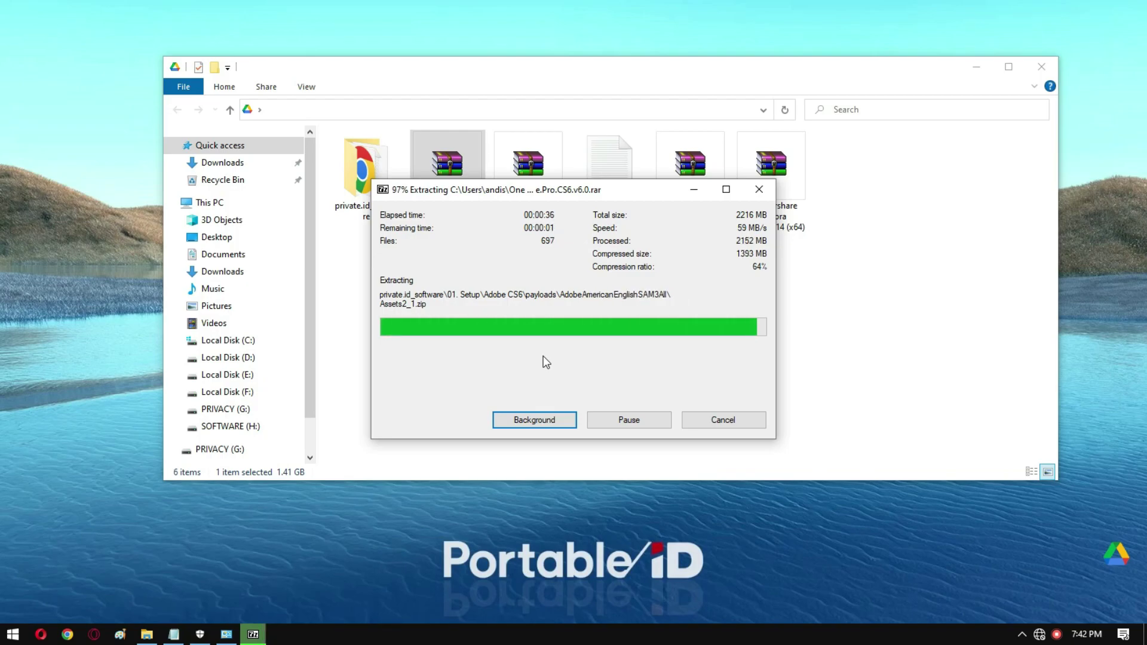
pyautogui.click(528, 326)
# Open the newly extracted software folder
pyautogui.doubleClick(364, 176)
pyautogui.click(383, 186)
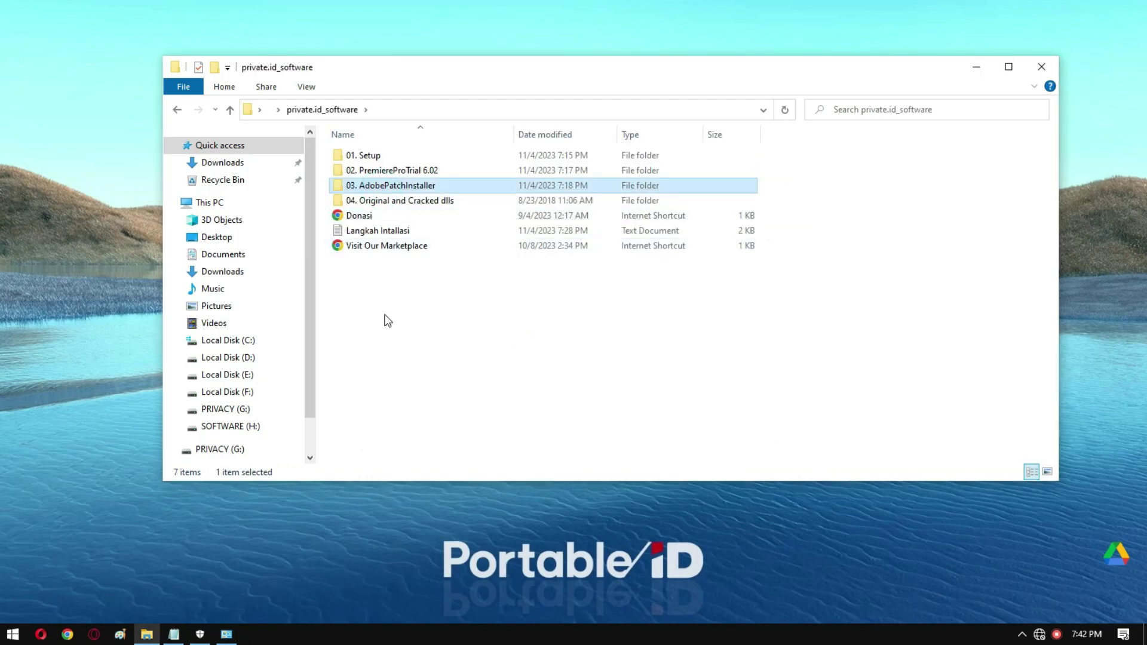
pyautogui.click(380, 311)
pyautogui.click(382, 298)
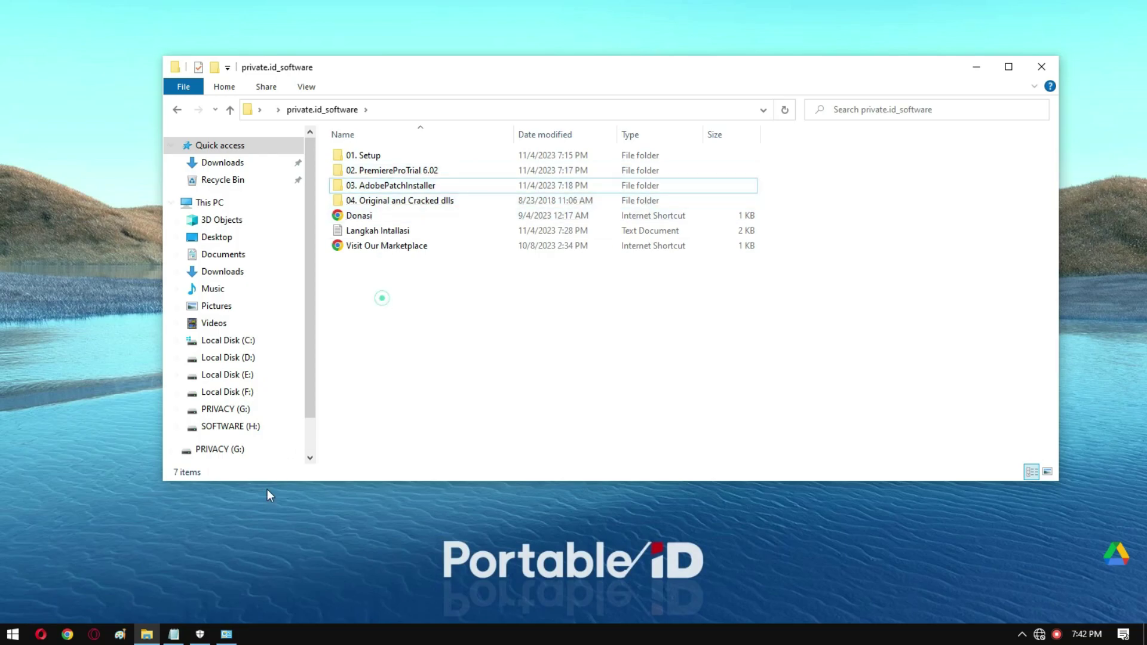
# Check the Langkah Intallasi notes, highlighting the lines about the Setup folder path and the TRIAL version option
pyautogui.click(174, 635)
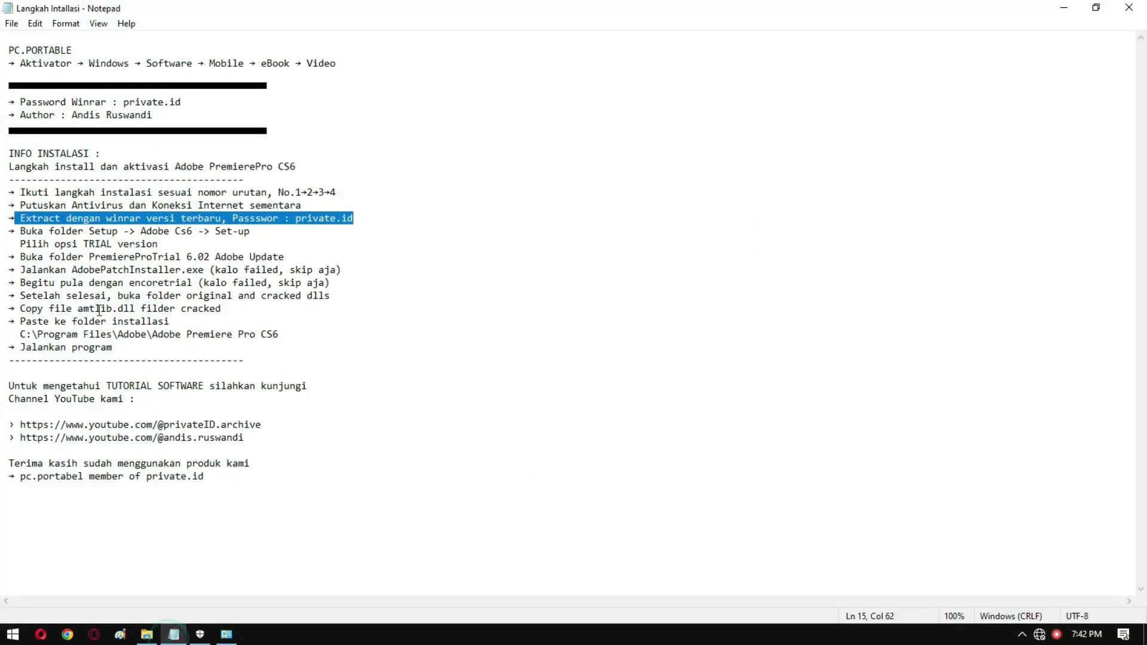
pyautogui.click(74, 245)
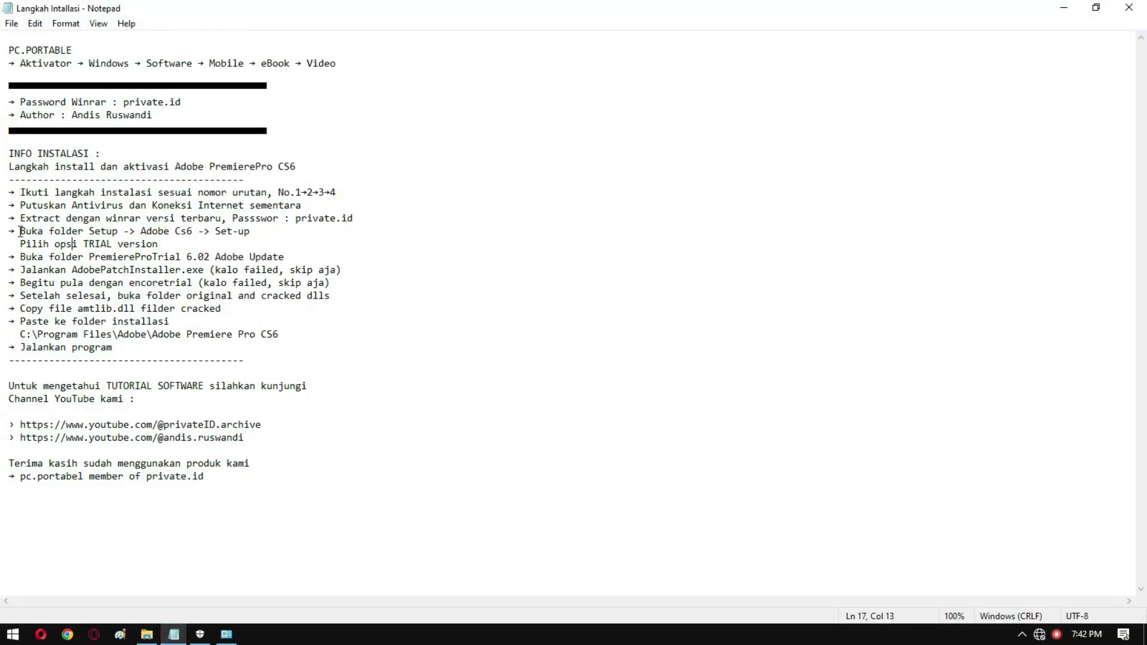
pyautogui.moveTo(23, 231); pyautogui.dragTo(155, 245)
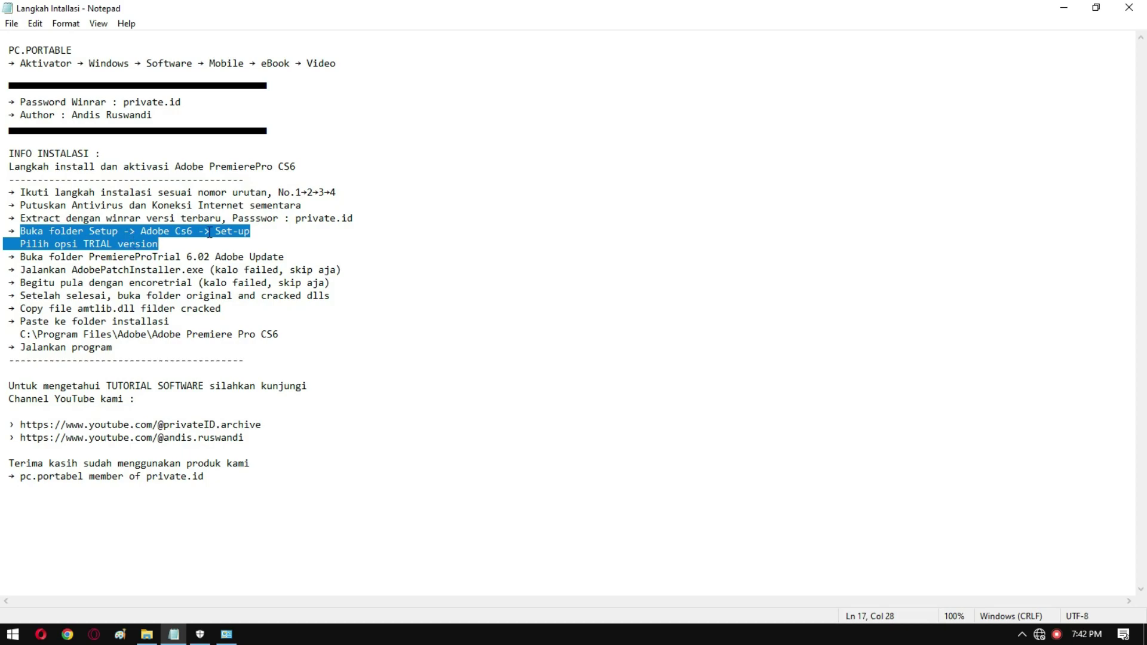
pyautogui.click(1063, 7)
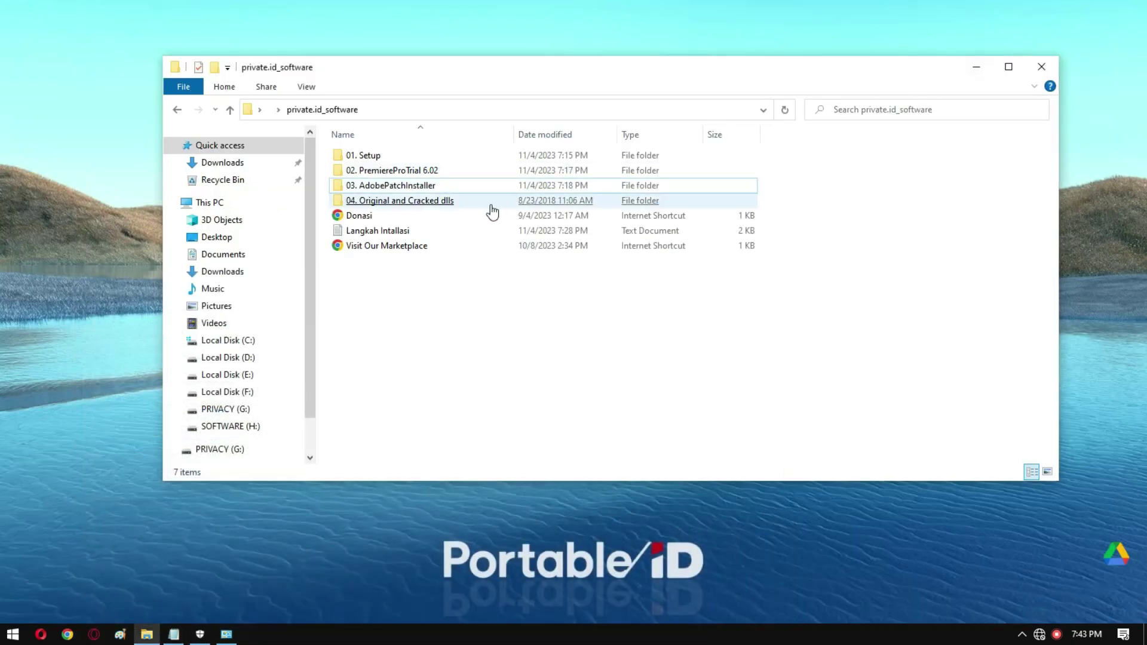
# Open the Adobe CS6 folder inside the 01. Setup folder
pyautogui.click(362, 157)
pyautogui.doubleClick(362, 157)
pyautogui.click(362, 158)
pyautogui.doubleClick(362, 157)
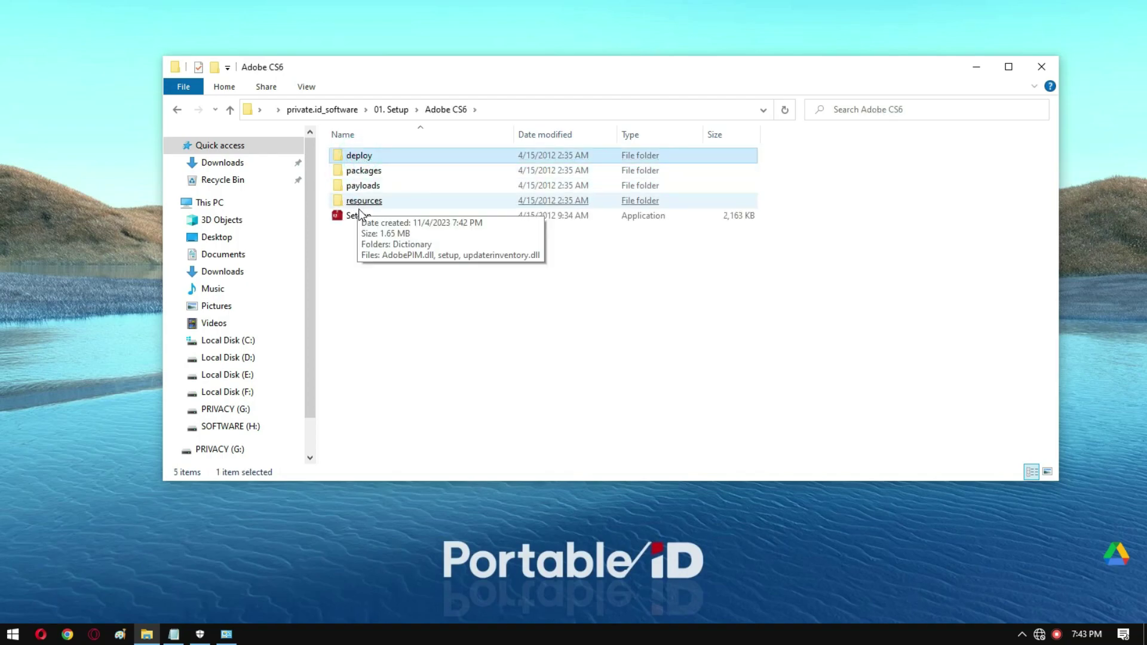
# Run Set-up and install the trial version of Adobe Encore CS6 and Premiere Pro CS6 to C:\Program Files\Adobe, accepting the license agreement
pyautogui.click(356, 283)
pyautogui.click(359, 218)
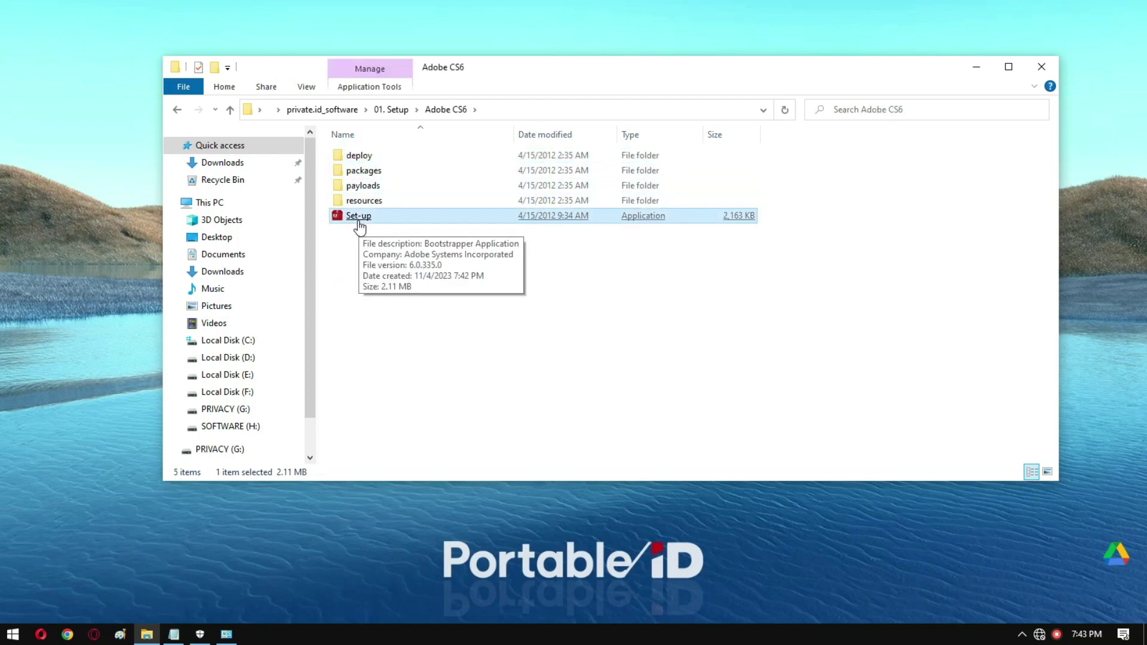
pyautogui.doubleClick(359, 218)
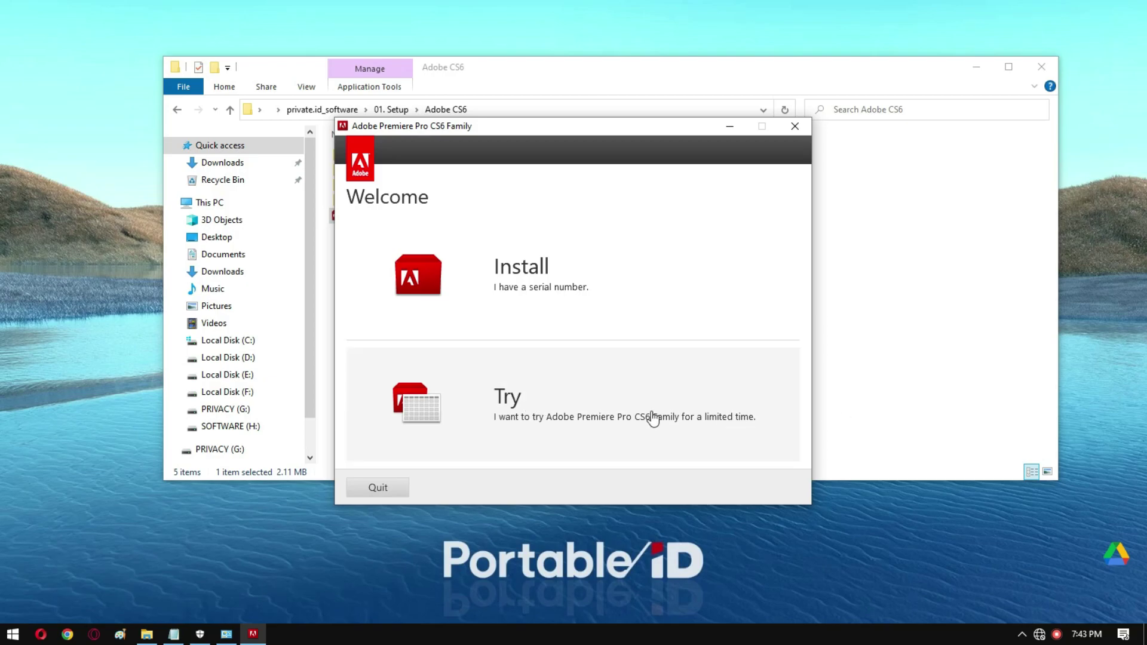
pyautogui.click(497, 406)
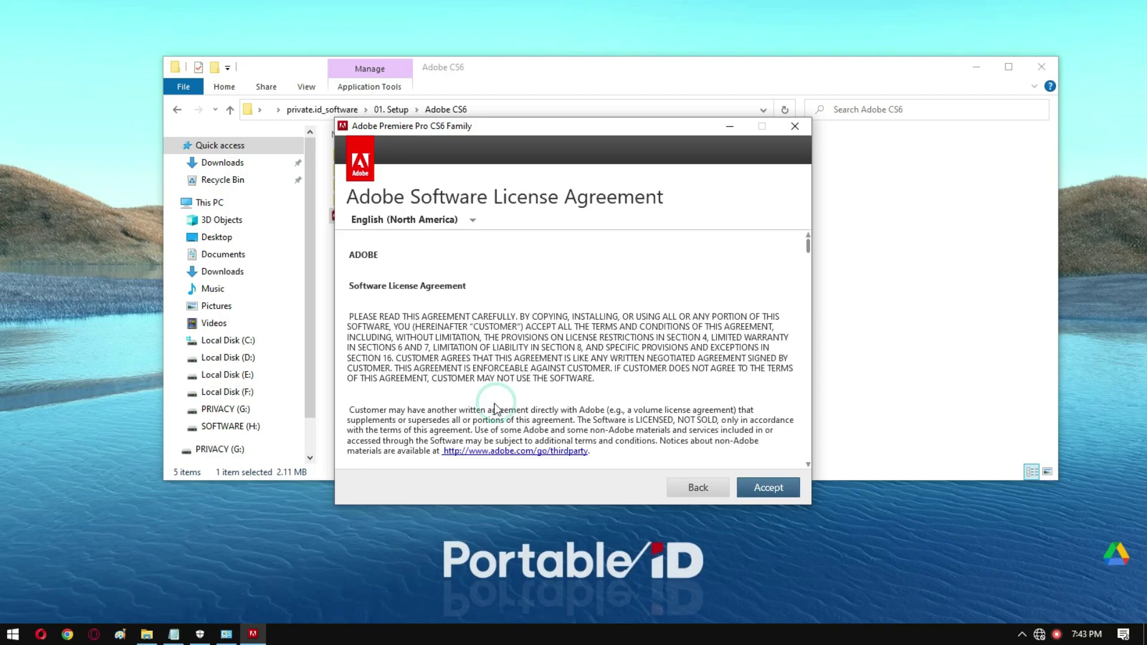
pyautogui.click(772, 492)
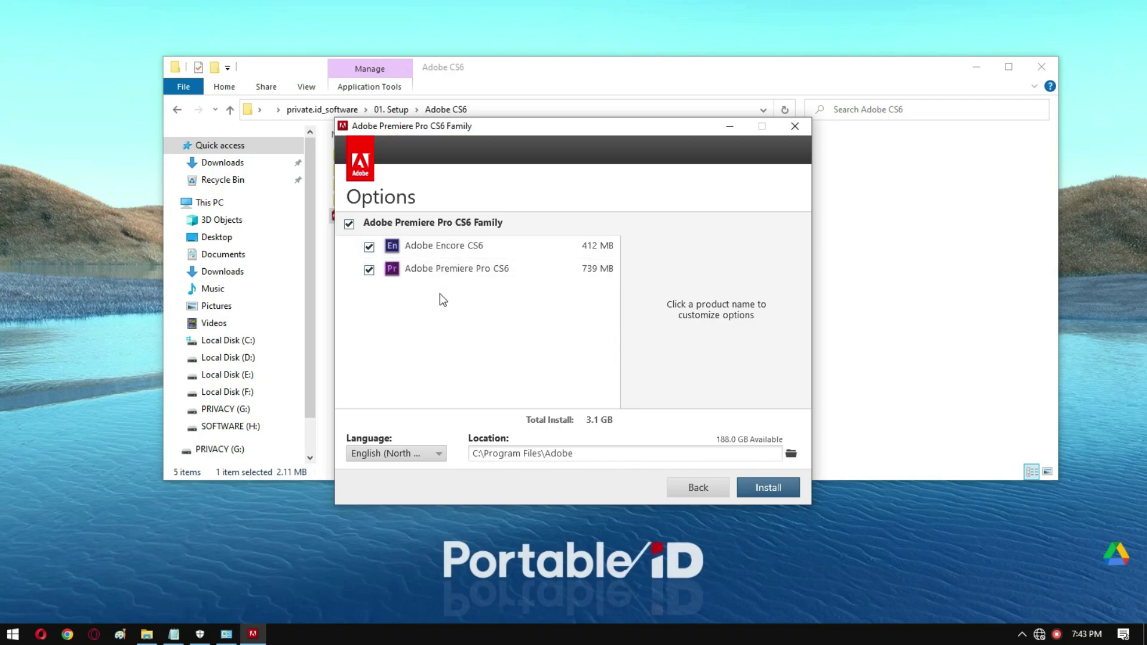
pyautogui.click(774, 485)
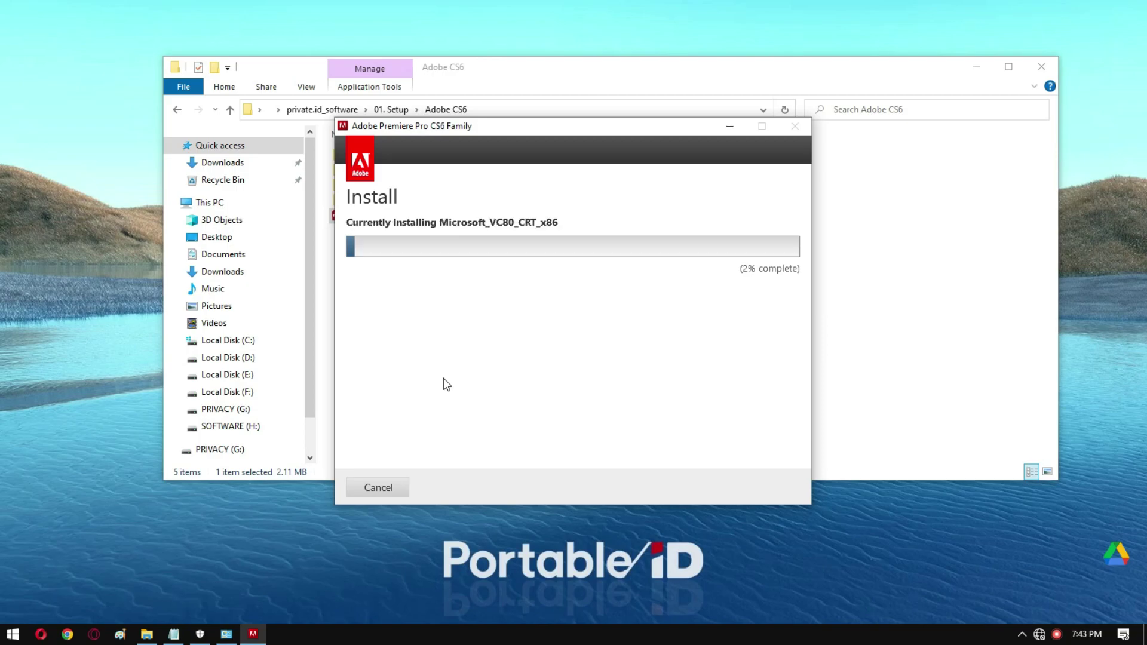
# Minimize the Adobe CS6 folder window during the installation and close the installer when it finishes
pyautogui.click(976, 70)
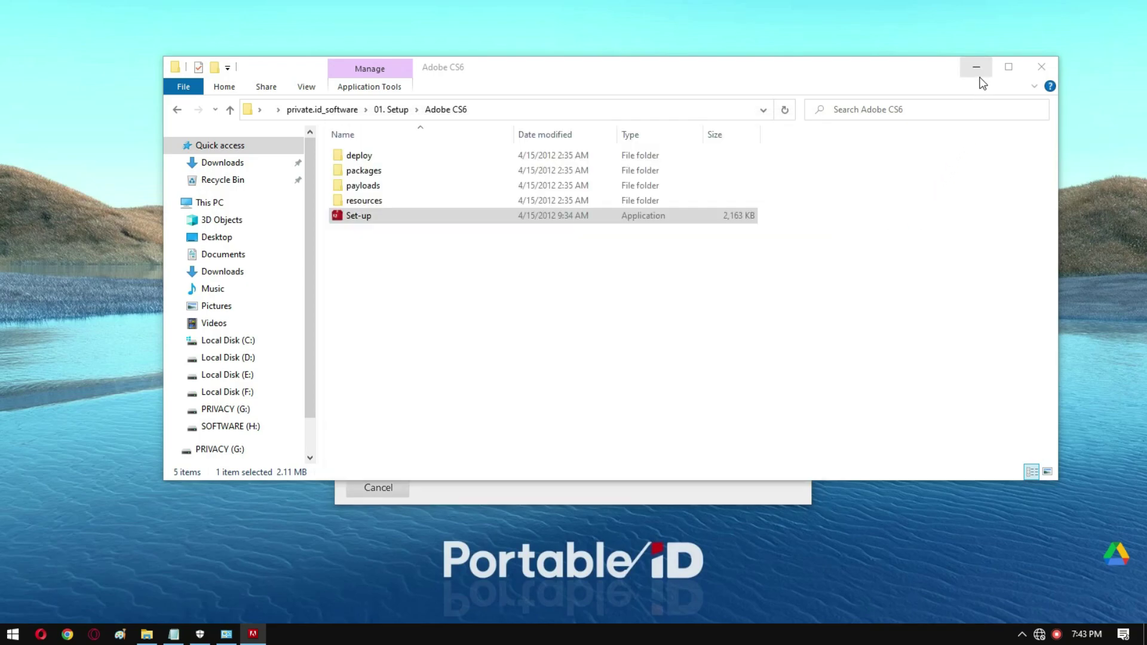
pyautogui.rightClick(948, 199)
pyautogui.click(964, 240)
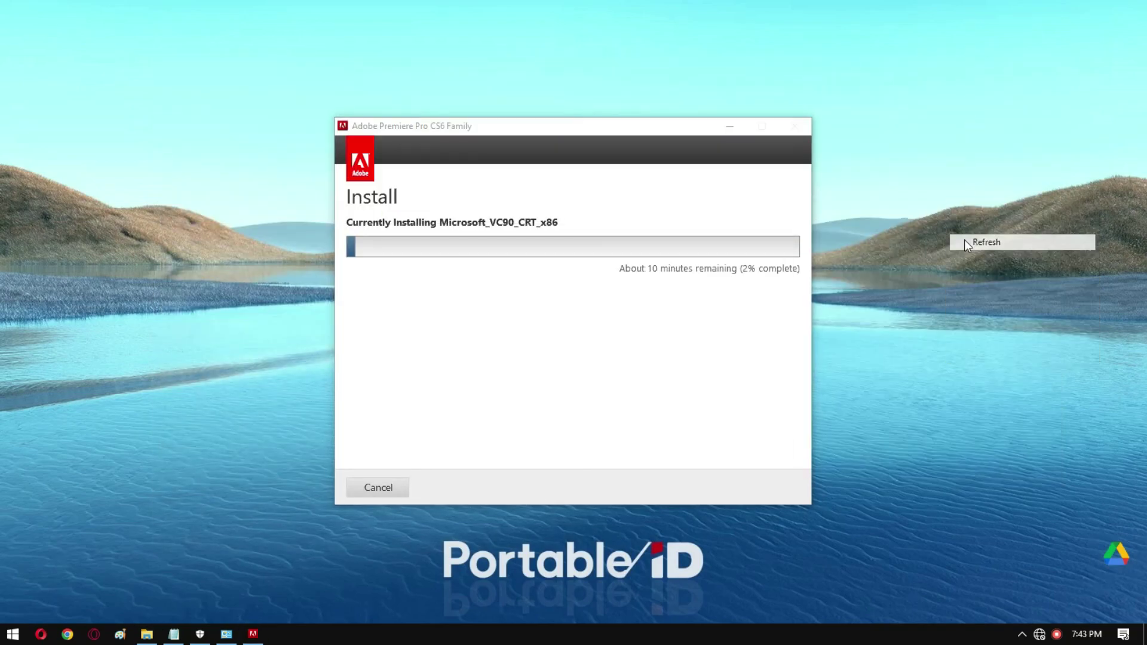
pyautogui.rightClick(962, 237)
pyautogui.click(976, 282)
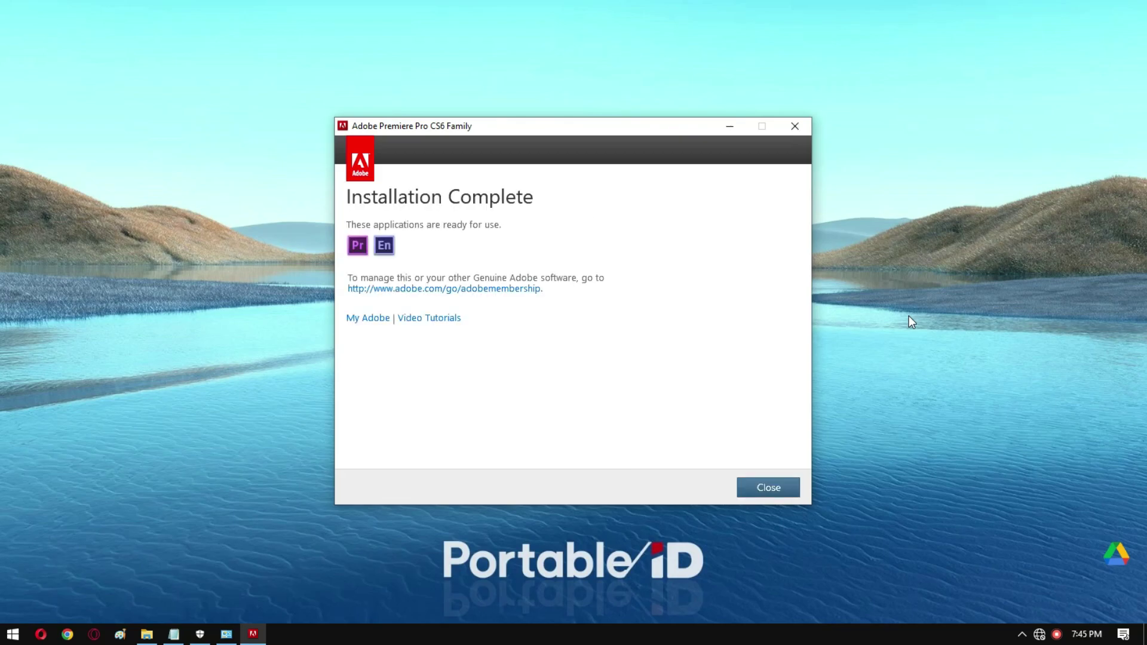
pyautogui.click(766, 489)
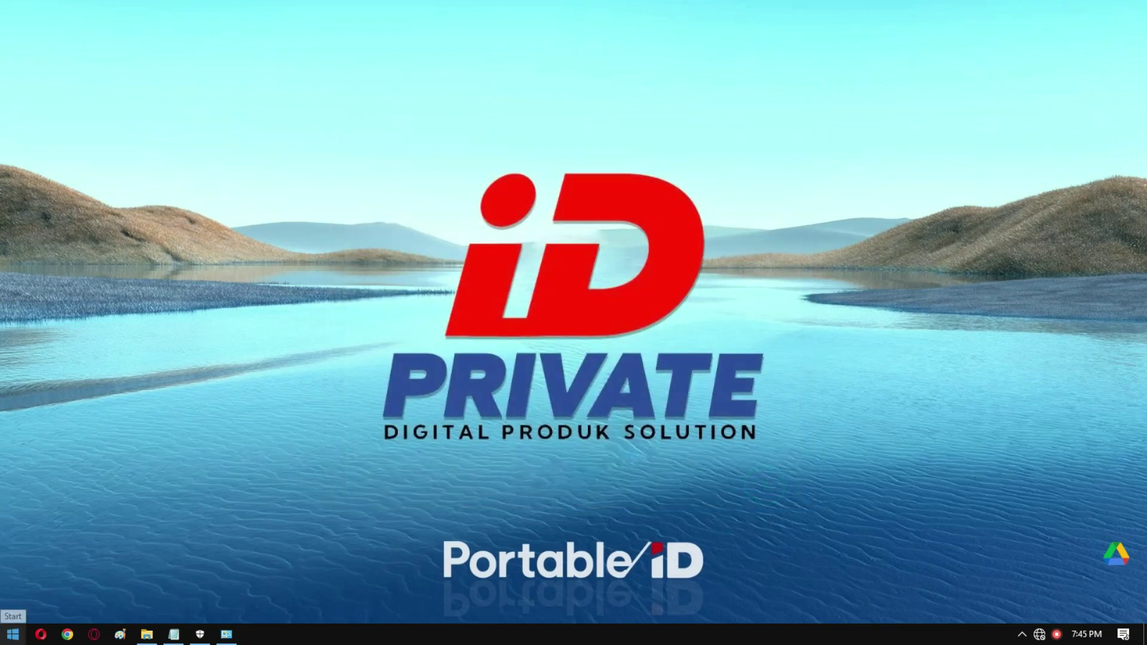
# Check the list of installed programs for the new applications in the Adobe group
pyautogui.click(12, 634)
pyautogui.click(19, 432)
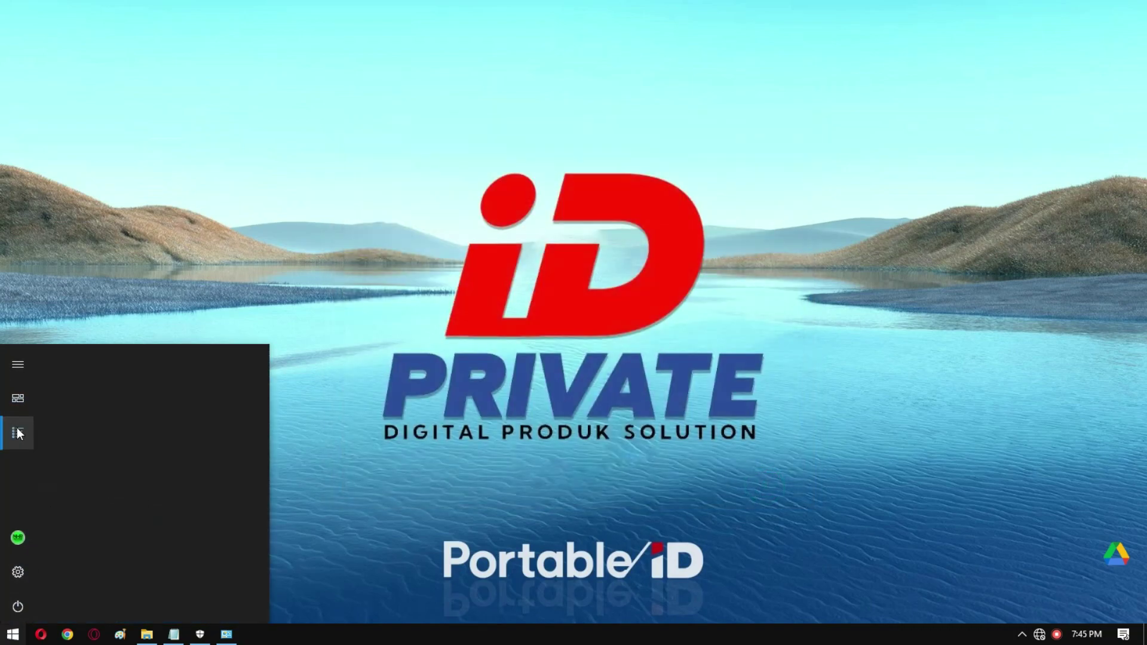
pyautogui.click(120, 470)
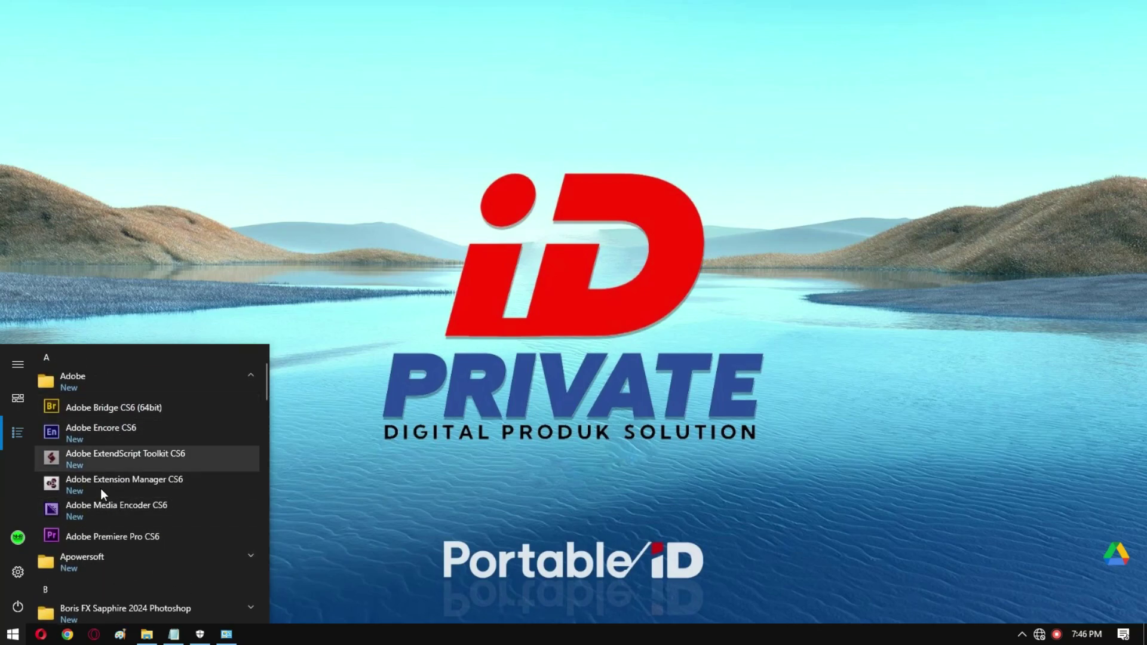
pyautogui.click(379, 422)
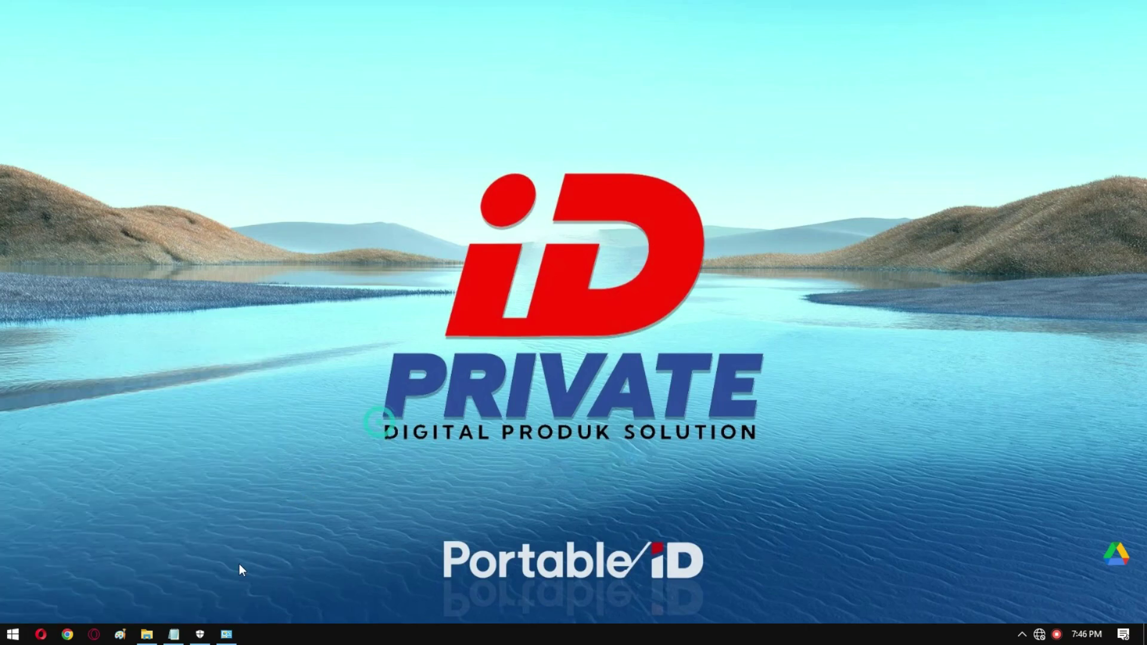
# Check the Langkah Intallasi notes, highlighting the line about opening the PremiereProTrial 6.02 Adobe Update folder
pyautogui.click(173, 634)
pyautogui.click(148, 270)
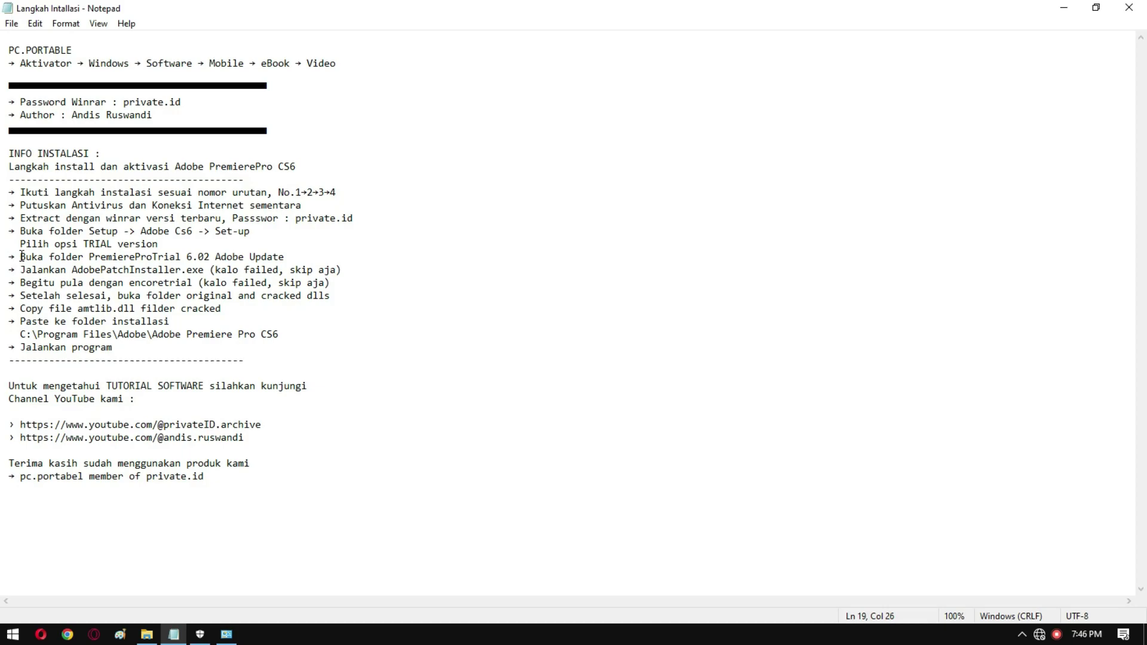
pyautogui.moveTo(22, 257); pyautogui.dragTo(285, 258)
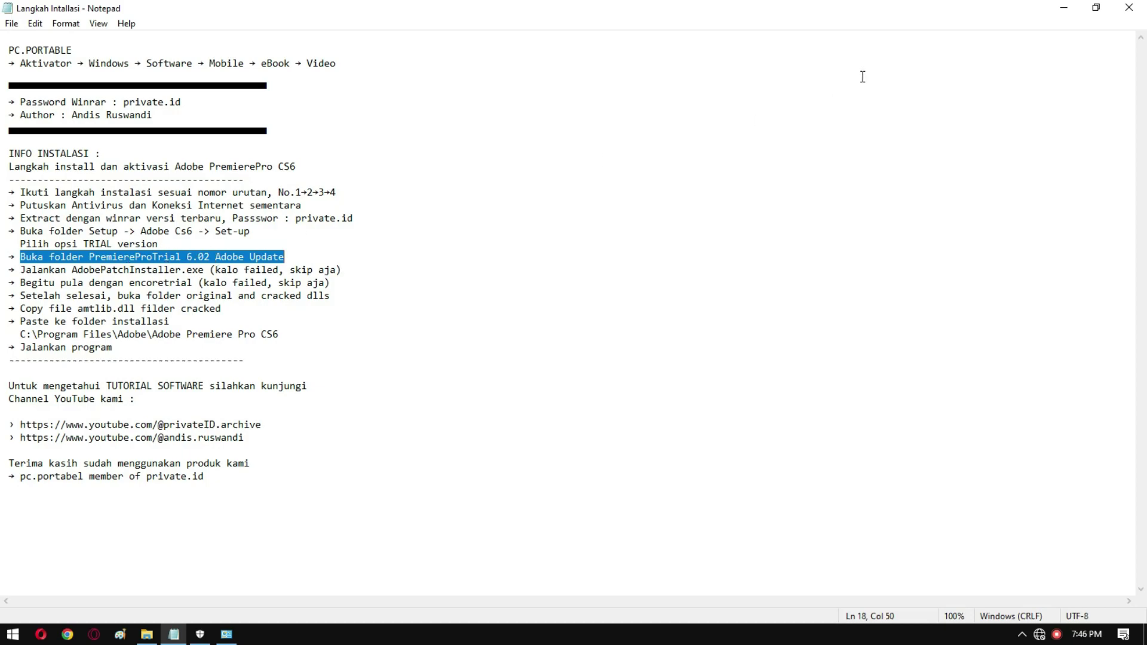
pyautogui.click(1063, 8)
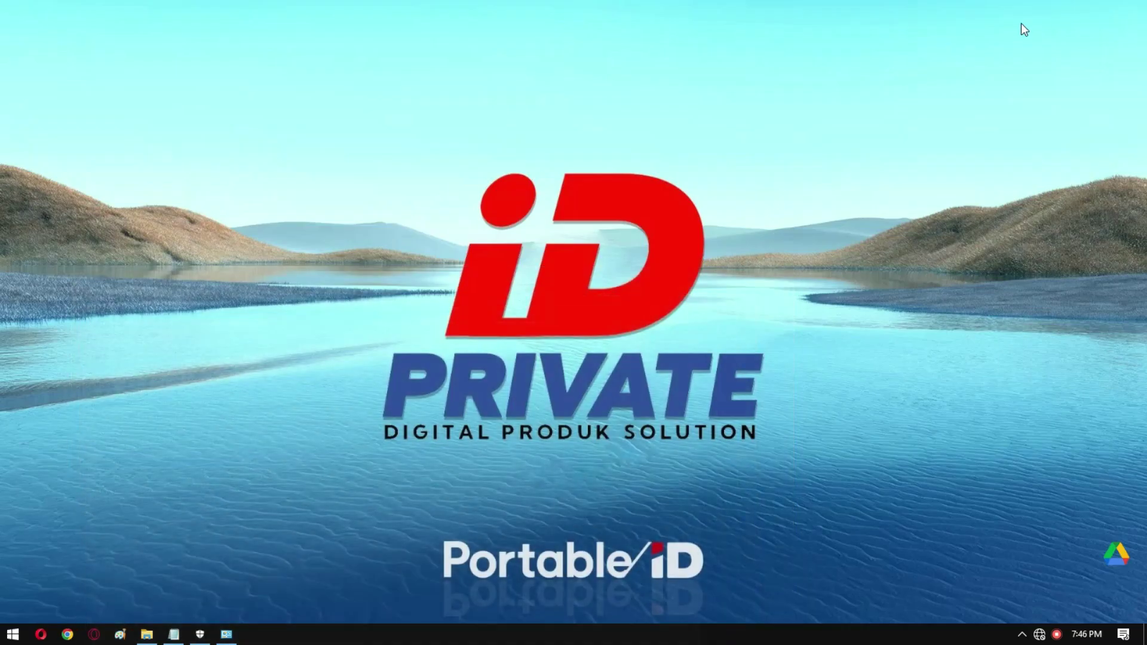
# Return to the private.id_software folder and open its 02. PremiereProTrial 6.02 subfolder
pyautogui.click(146, 635)
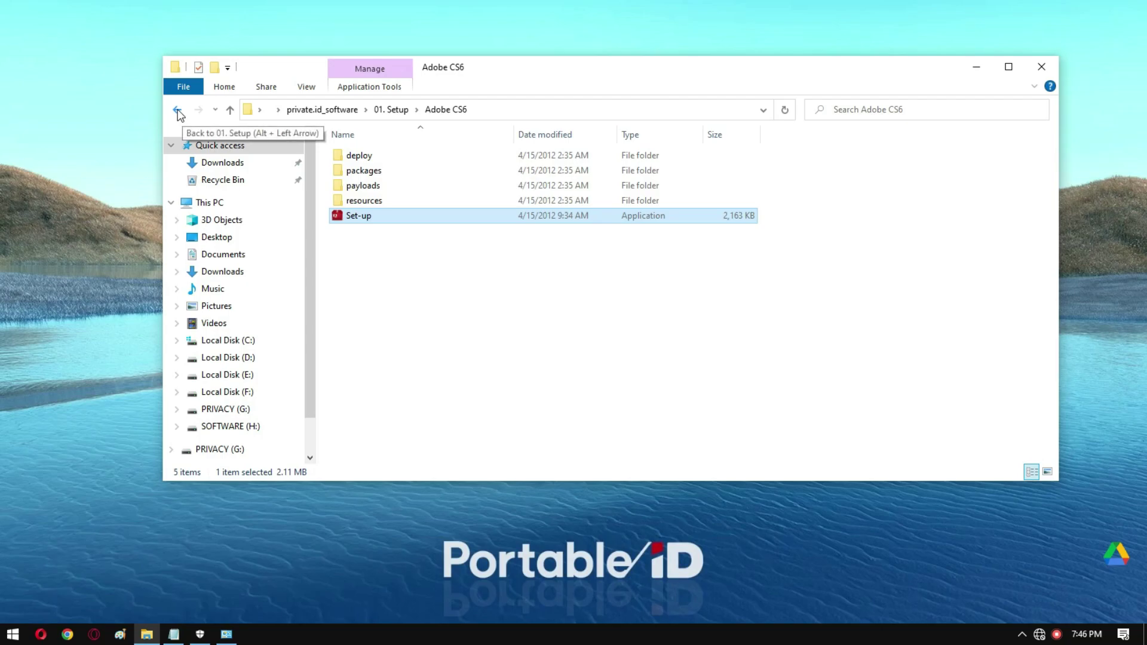
pyautogui.click(177, 109)
pyautogui.click(177, 109)
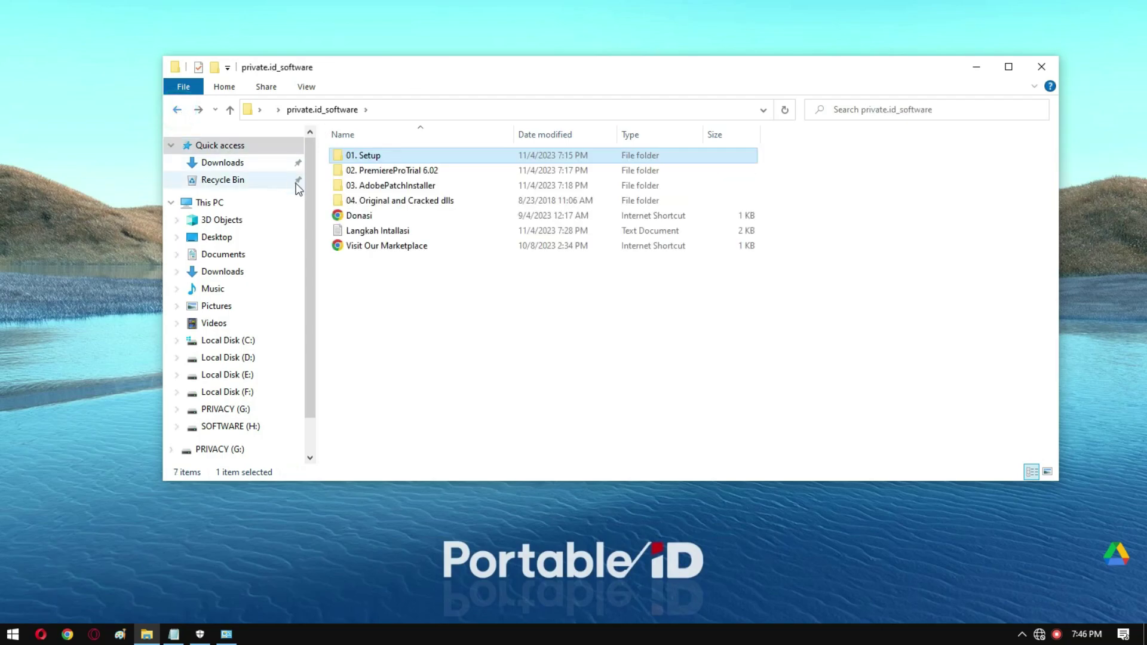
pyautogui.doubleClick(398, 174)
pyautogui.click(369, 225)
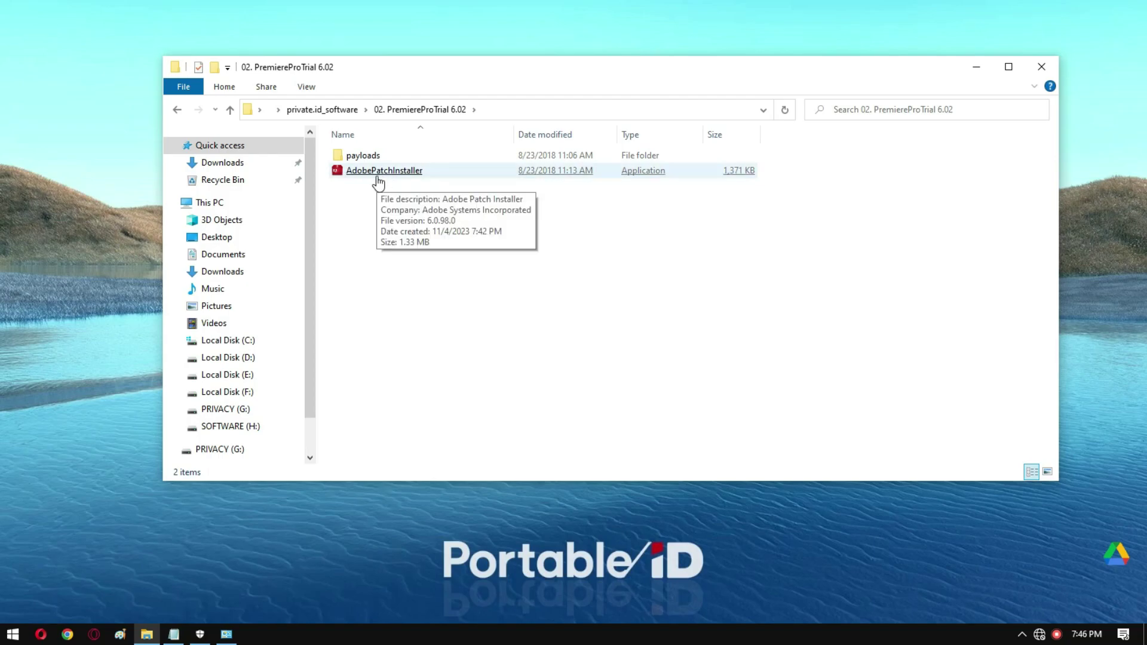
pyautogui.click(377, 176)
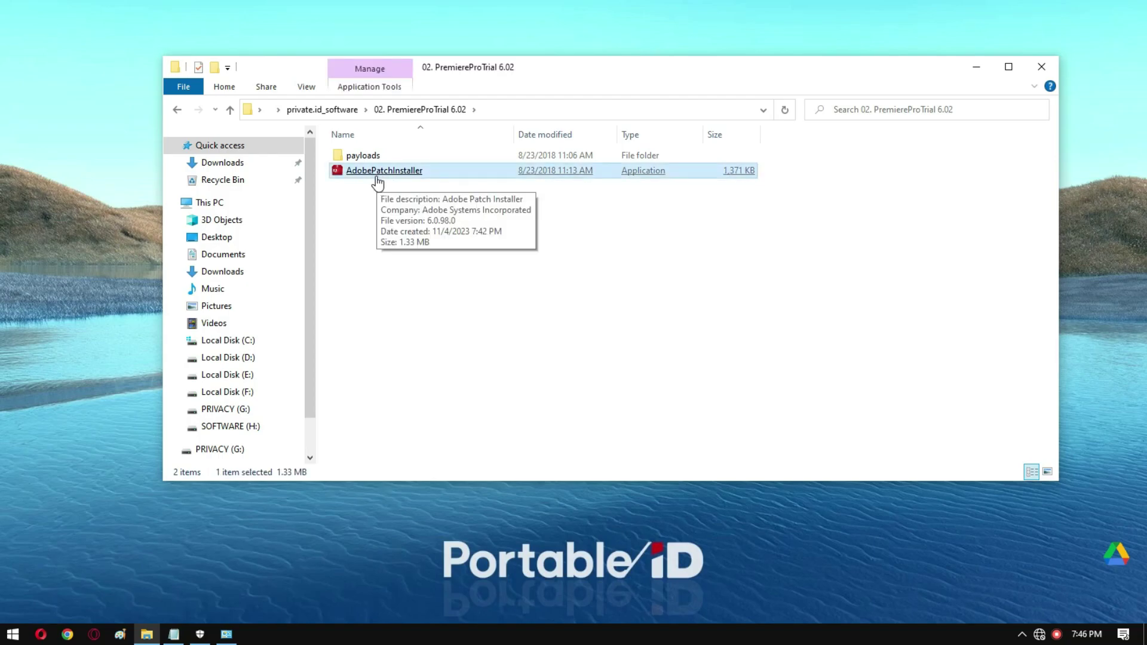
pyautogui.click(179, 112)
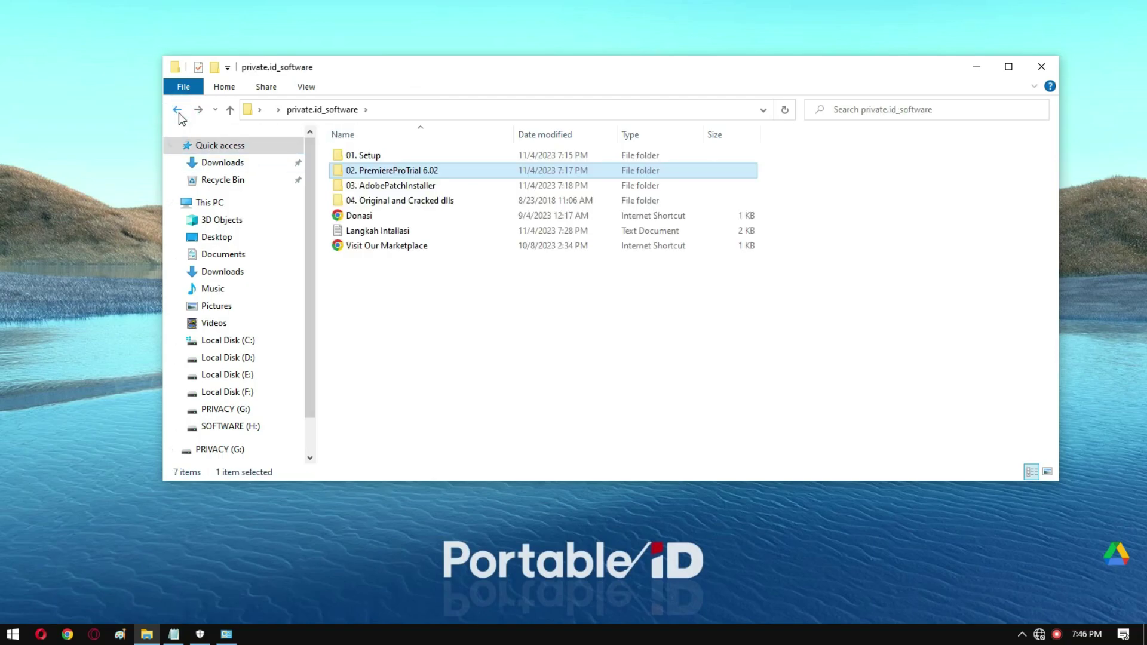
pyautogui.click(385, 172)
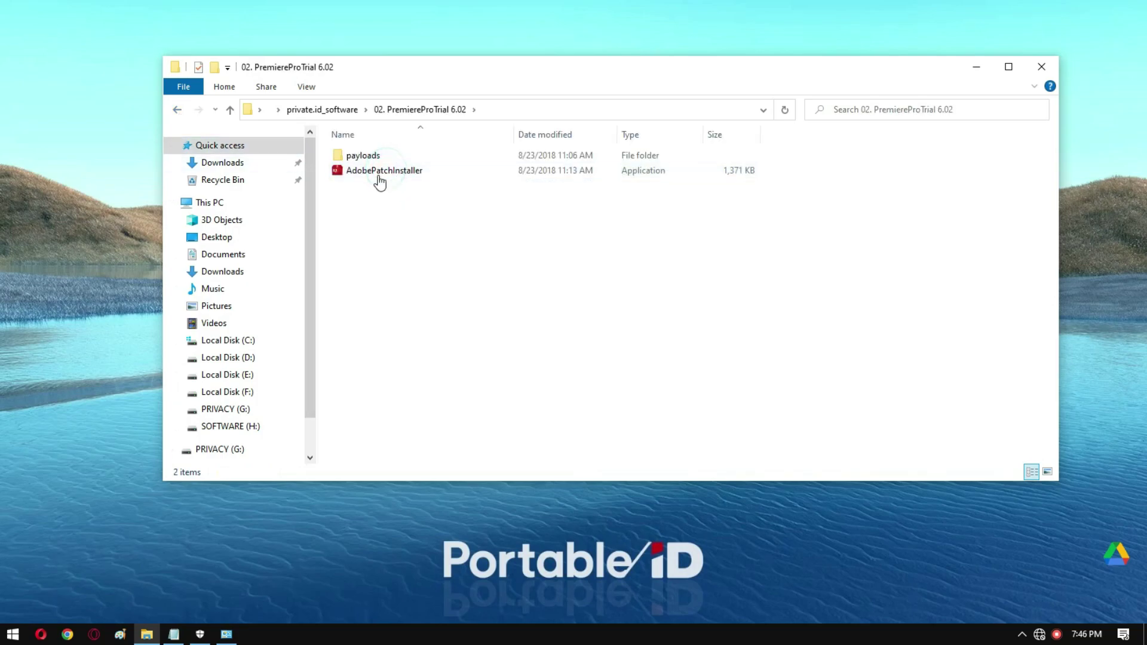
# Install the Premiere Pro 6.02 update with AdobePatchInstaller and close the updater when it finishes
pyautogui.click(380, 173)
pyautogui.doubleClick(379, 174)
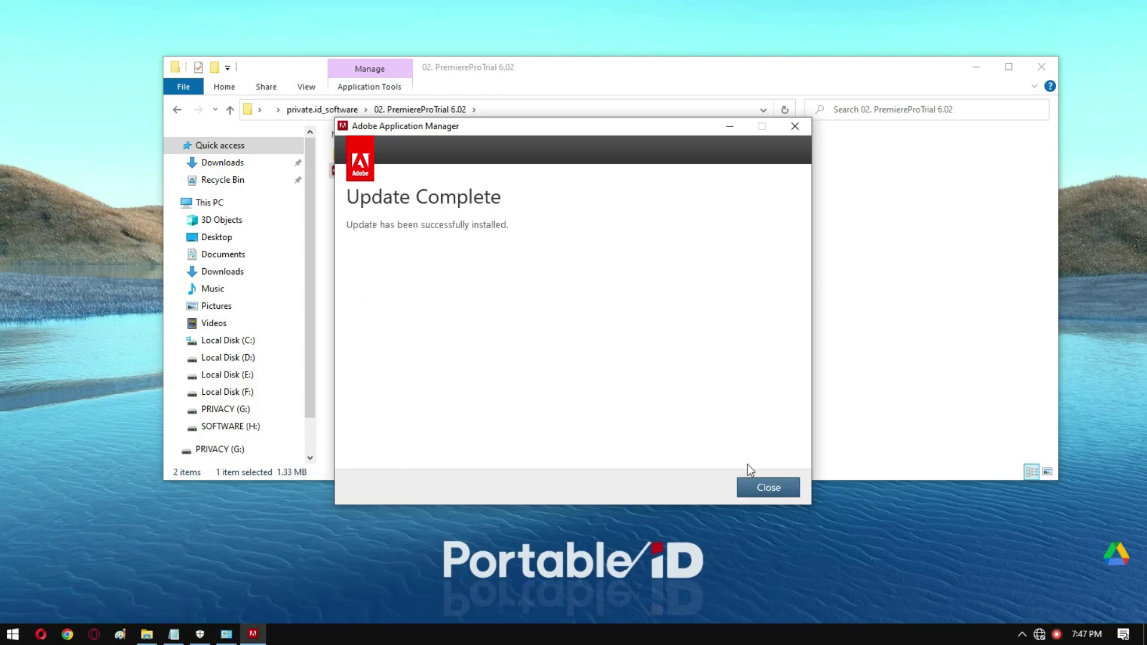
pyautogui.click(766, 485)
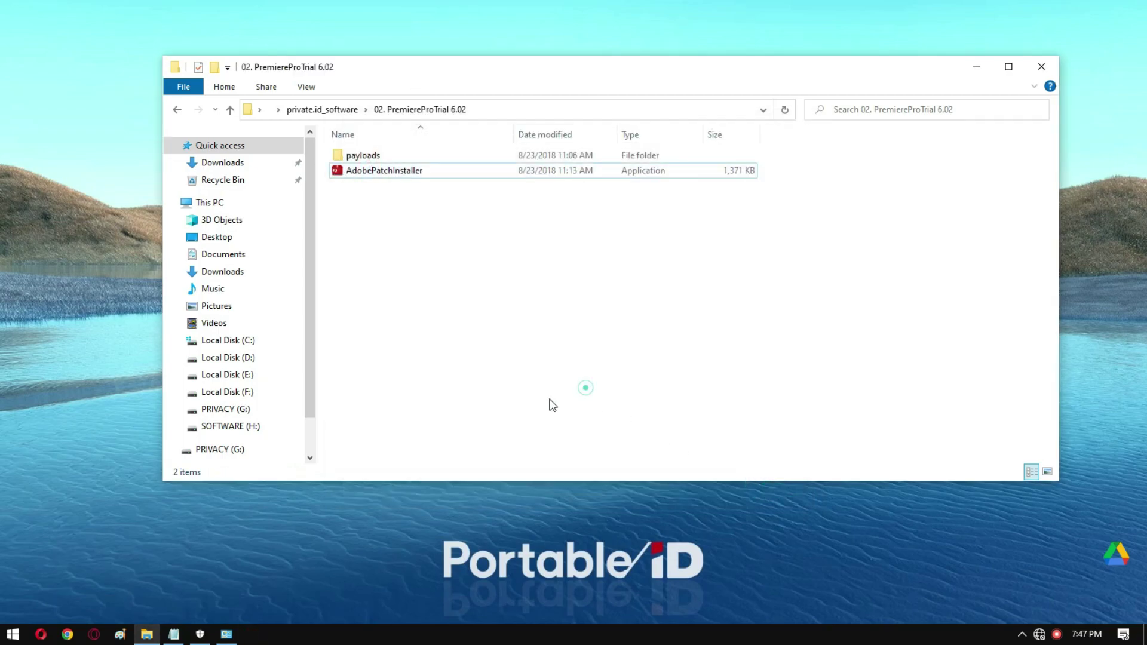
# Check the installation notes, highlighting the line about running AdobePatchInstaller.exe
pyautogui.click(174, 634)
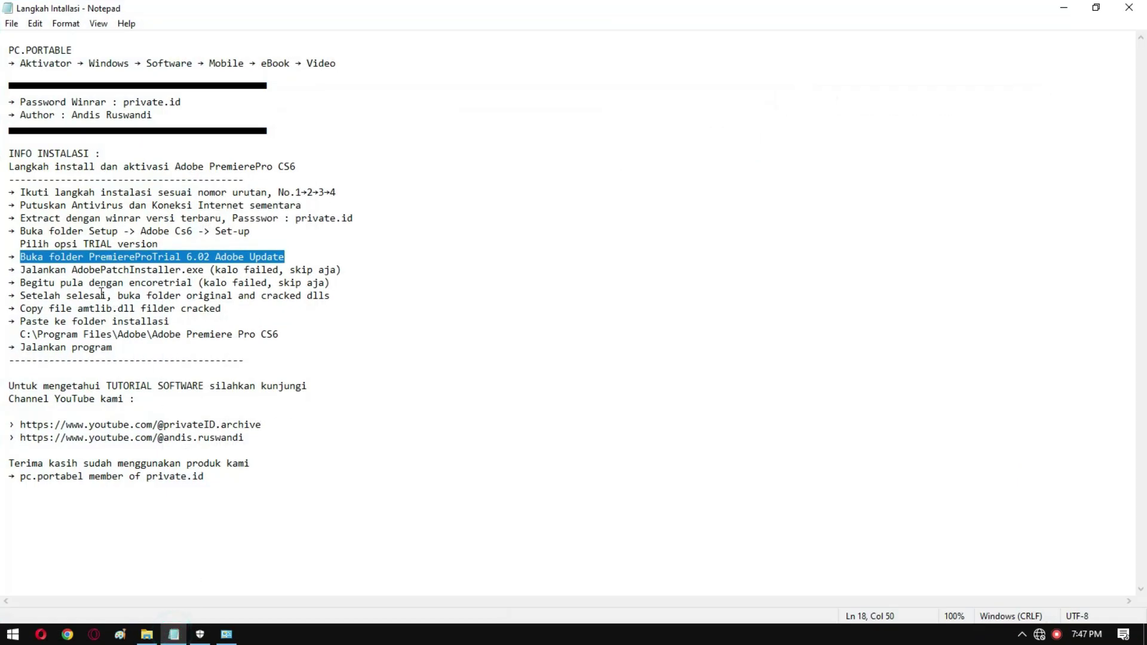
pyautogui.moveTo(21, 270); pyautogui.dragTo(342, 270)
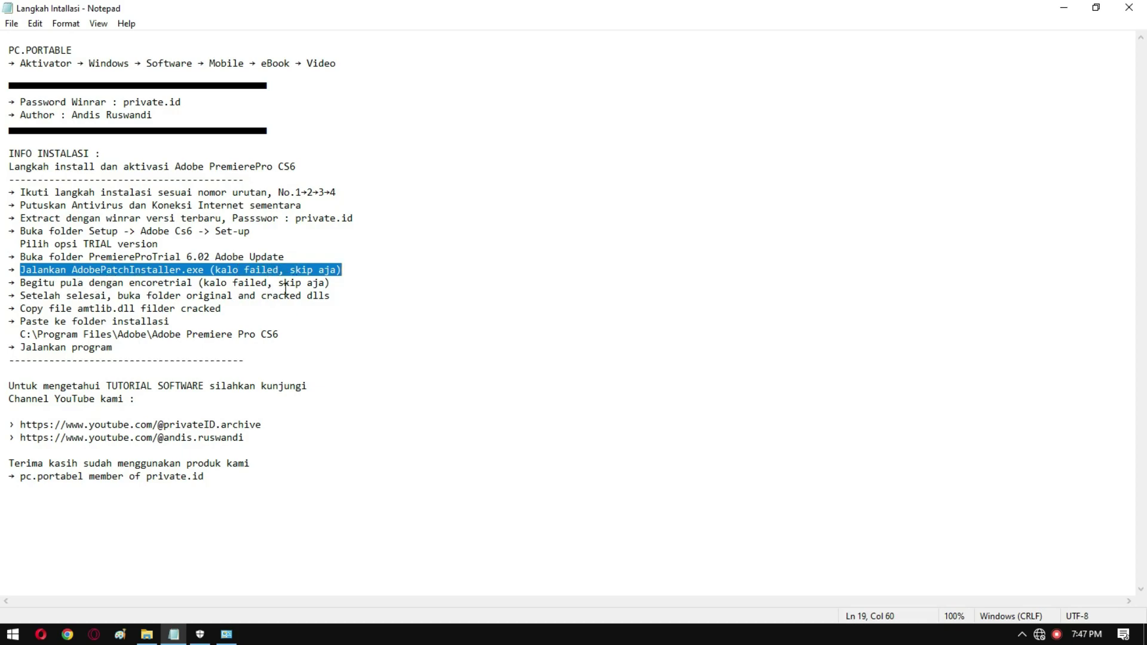
pyautogui.click(1064, 8)
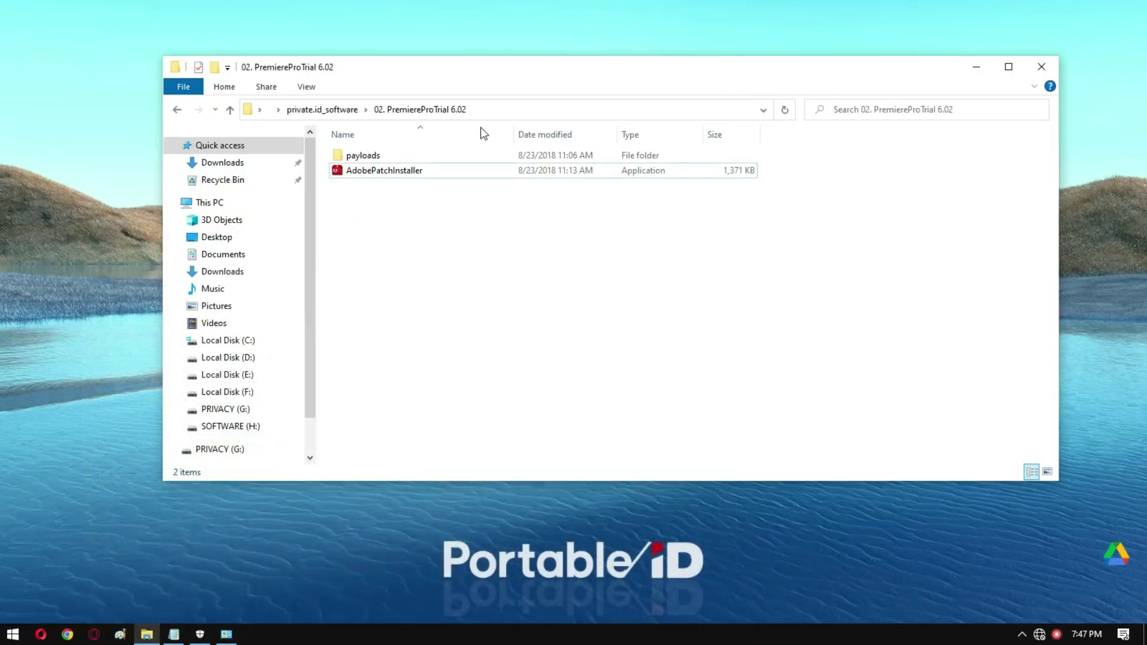
# Run AdobePatchInstaller from the 03. AdobePatchInstaller folder and close the updater when it finishes
pyautogui.click(177, 109)
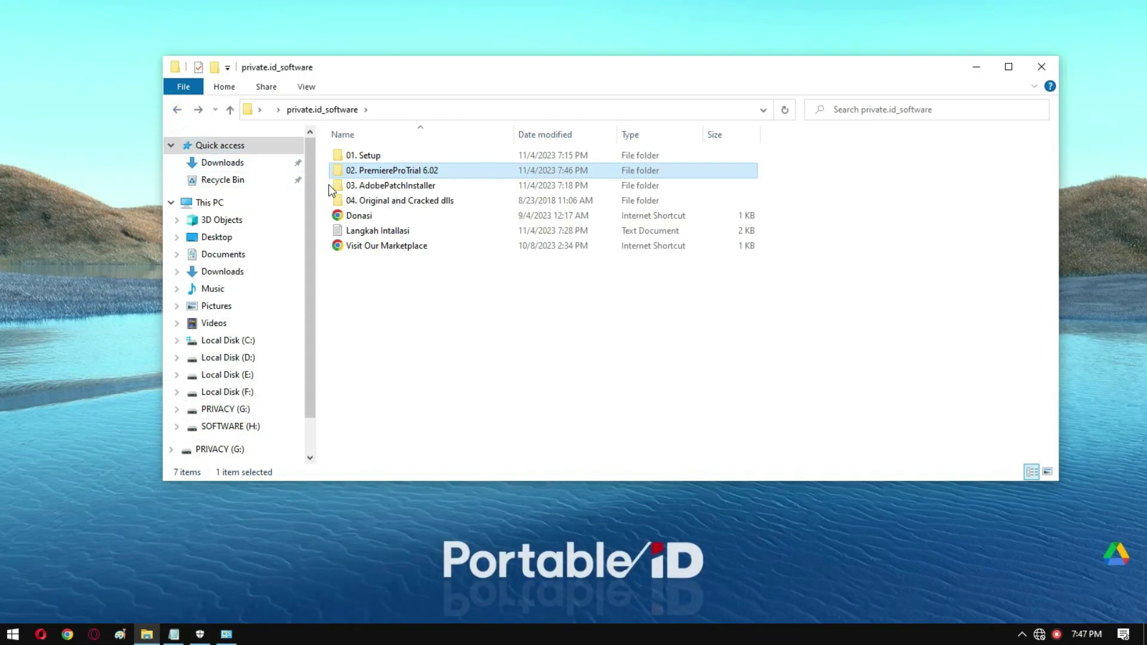
pyautogui.doubleClick(360, 190)
pyautogui.click(362, 189)
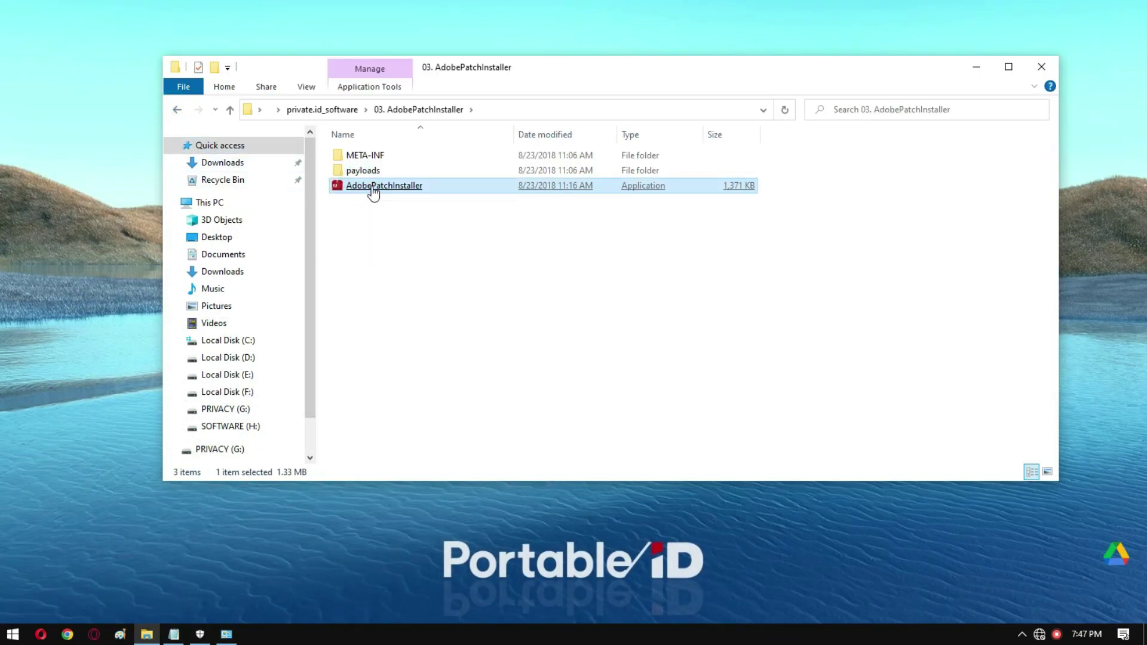
pyautogui.doubleClick(373, 189)
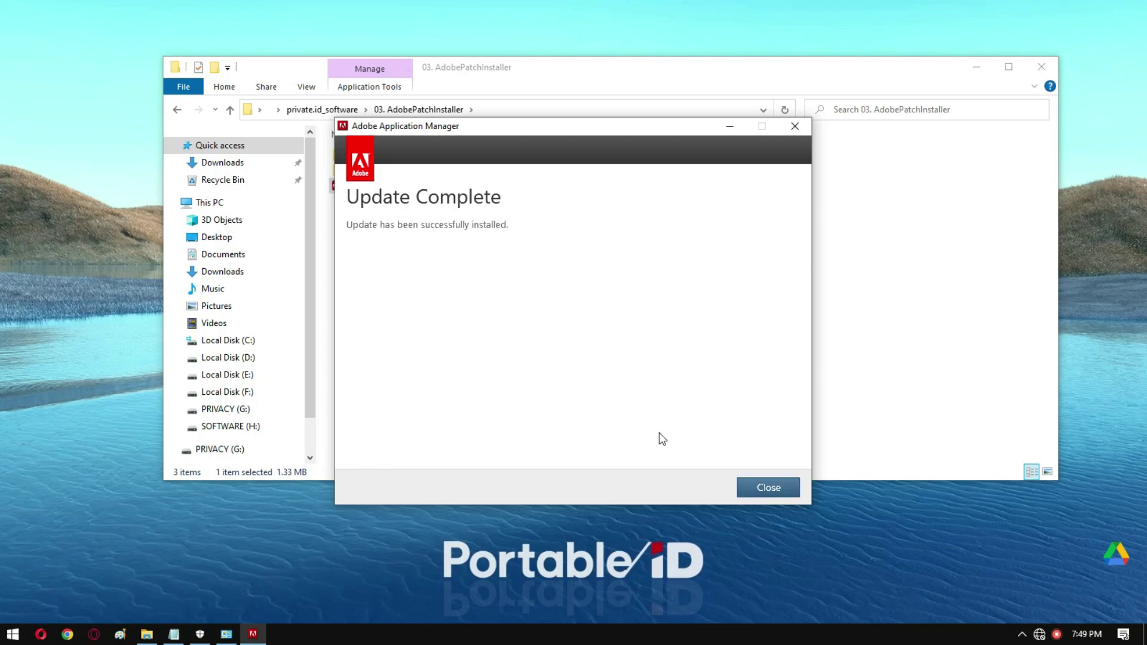
pyautogui.click(764, 485)
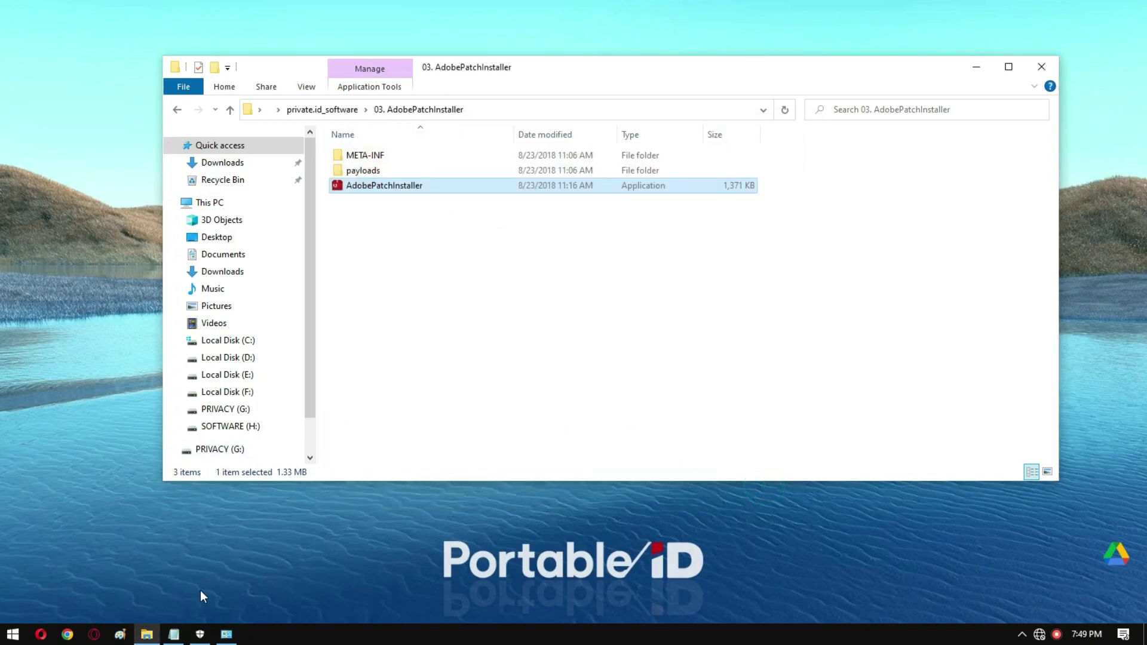
# Check the remaining installation notes, highlighting the lines about copying amtlib.dll and pasting it into the Adobe Premiere Pro CS6 installation folder
pyautogui.click(173, 634)
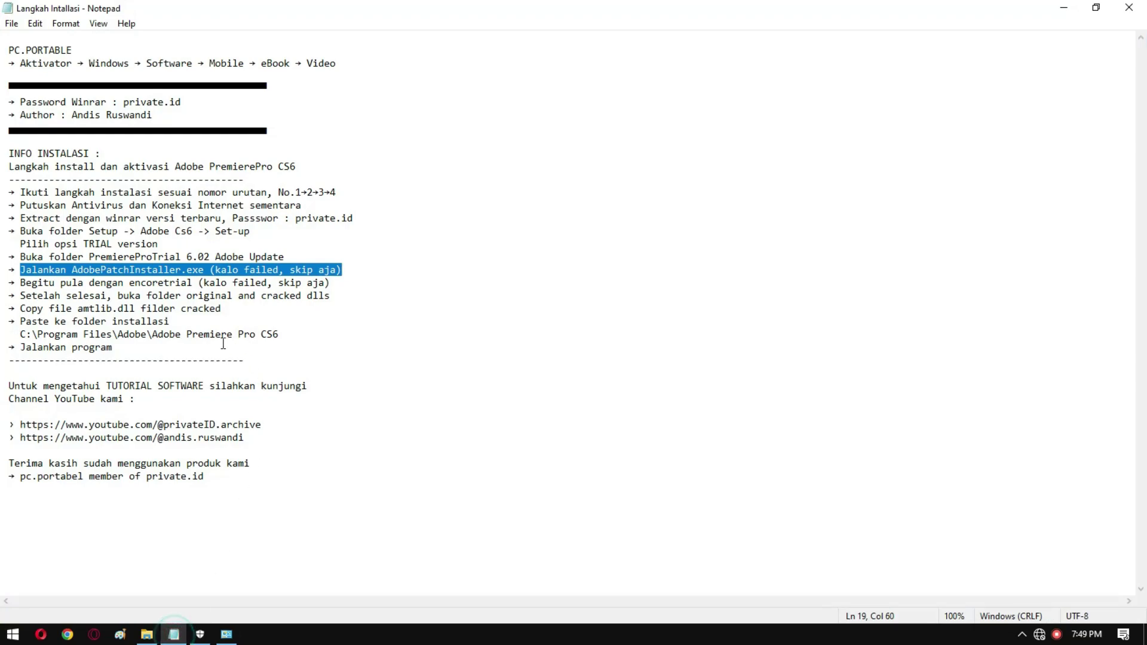
pyautogui.click(95, 308)
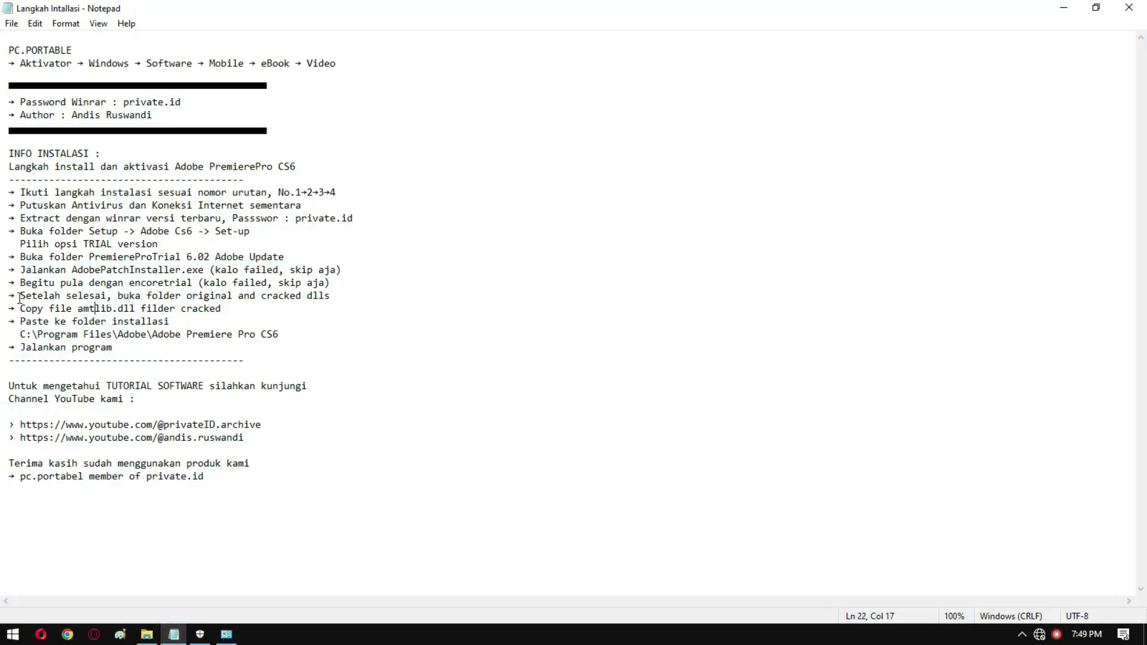
pyautogui.moveTo(20, 295); pyautogui.dragTo(290, 304)
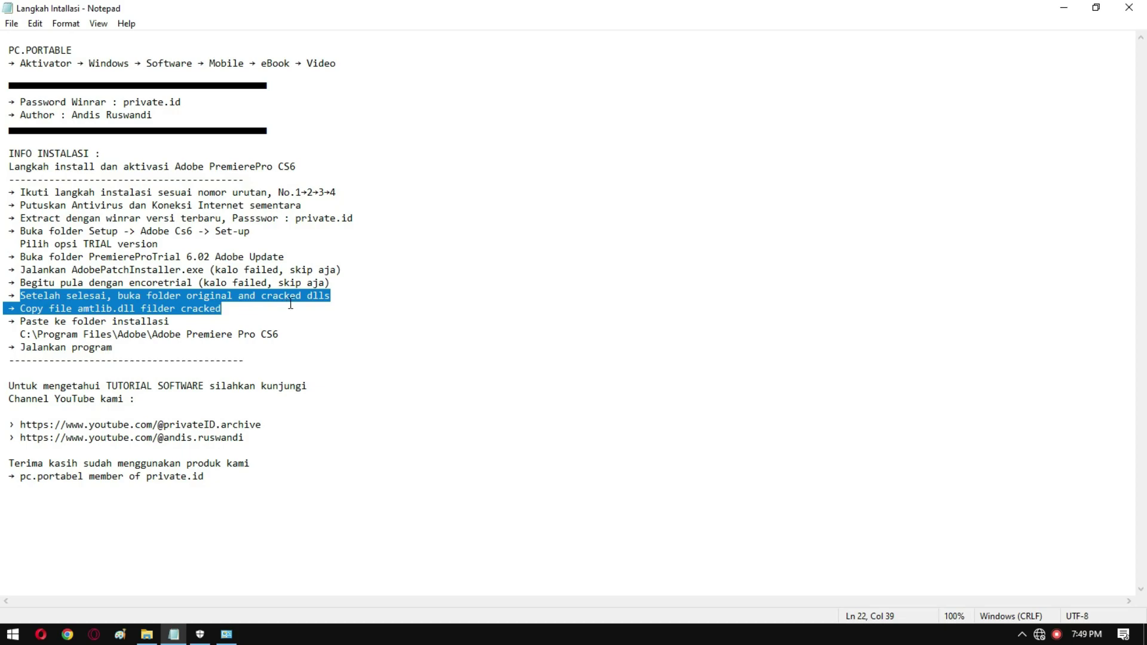
pyautogui.click(227, 317)
pyautogui.moveTo(20, 322); pyautogui.dragTo(288, 332)
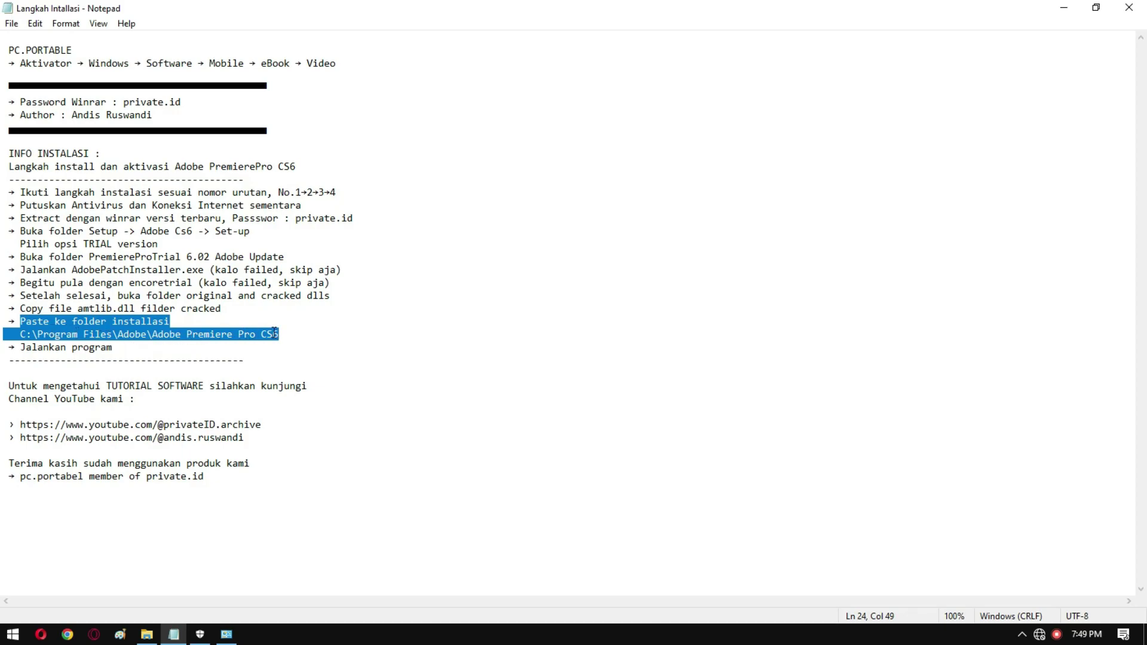
pyautogui.click(403, 349)
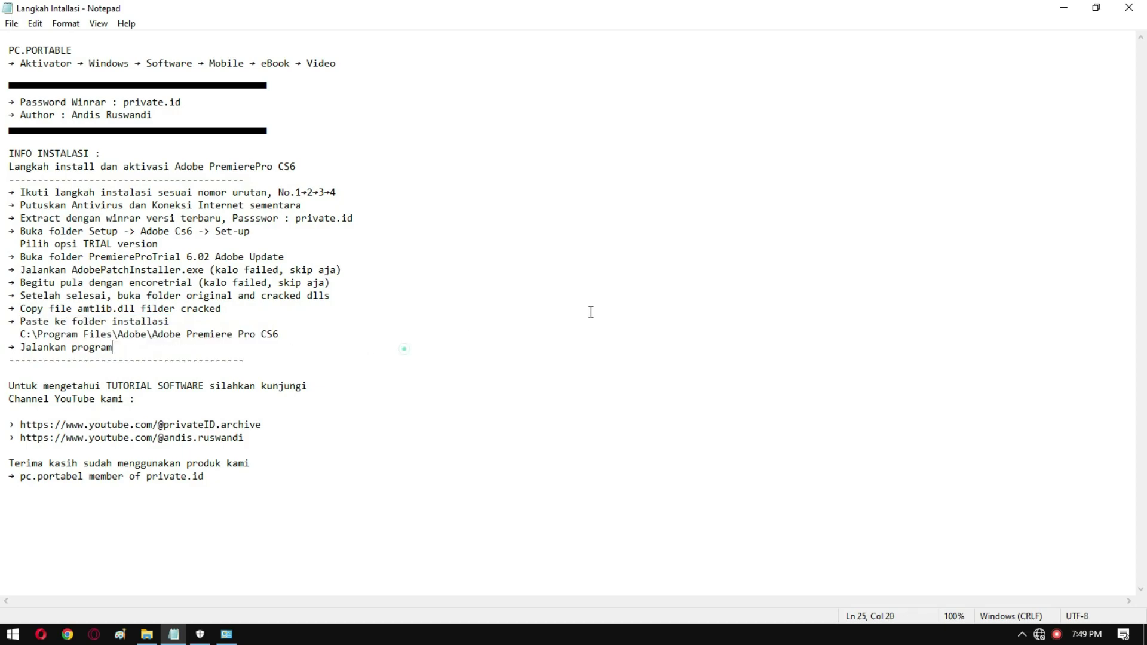
# Copy amtlib.dll from the Cracked dll folder inside 04. Original and Cracked dlls
pyautogui.click(1063, 7)
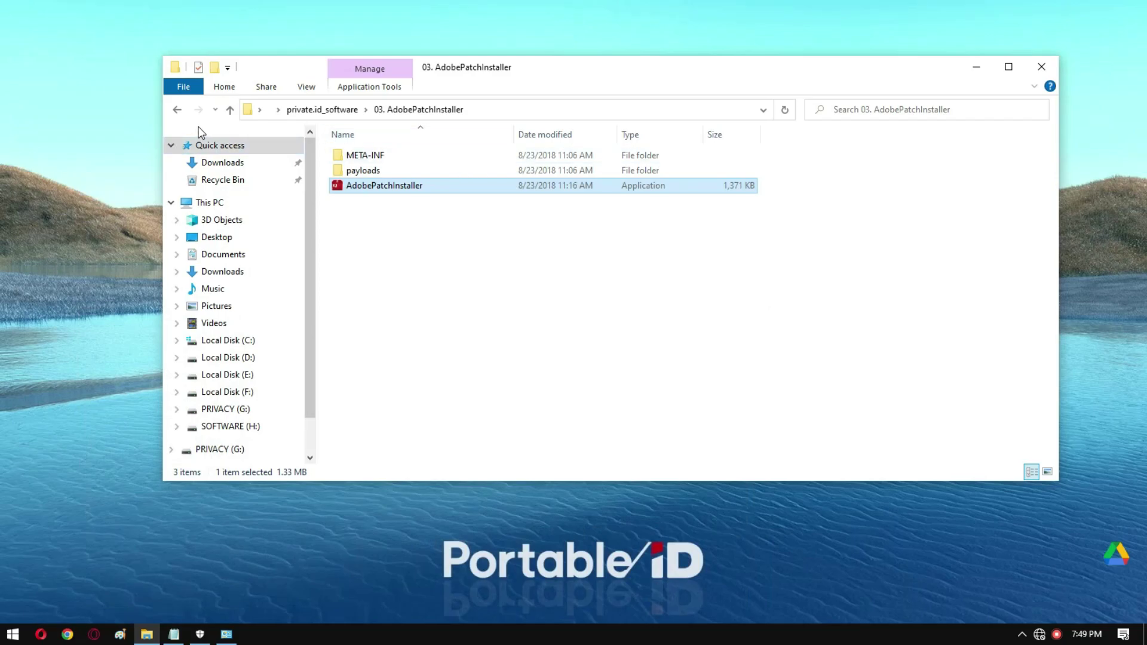
pyautogui.click(177, 110)
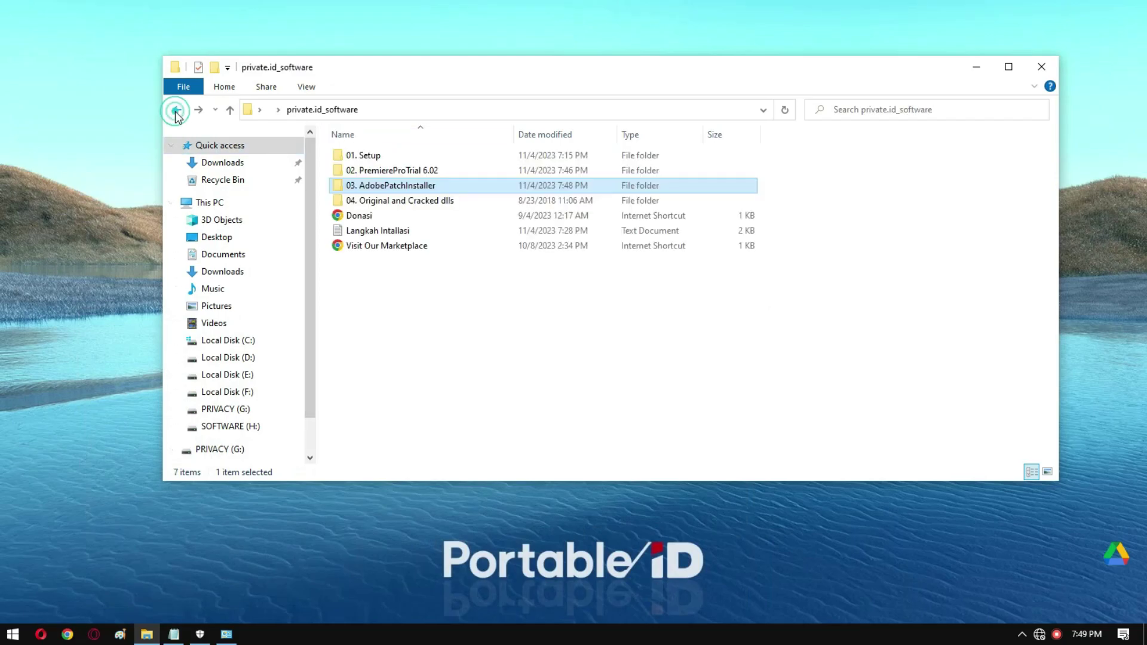
pyautogui.doubleClick(389, 203)
pyautogui.click(383, 211)
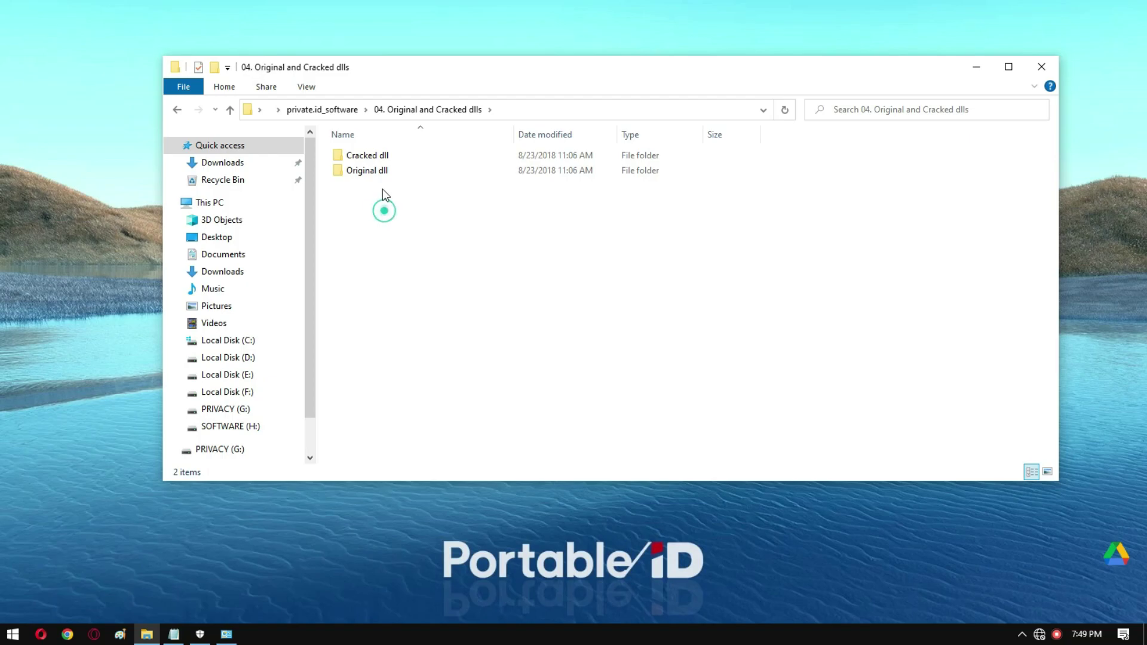
pyautogui.doubleClick(376, 156)
pyautogui.rightClick(375, 155)
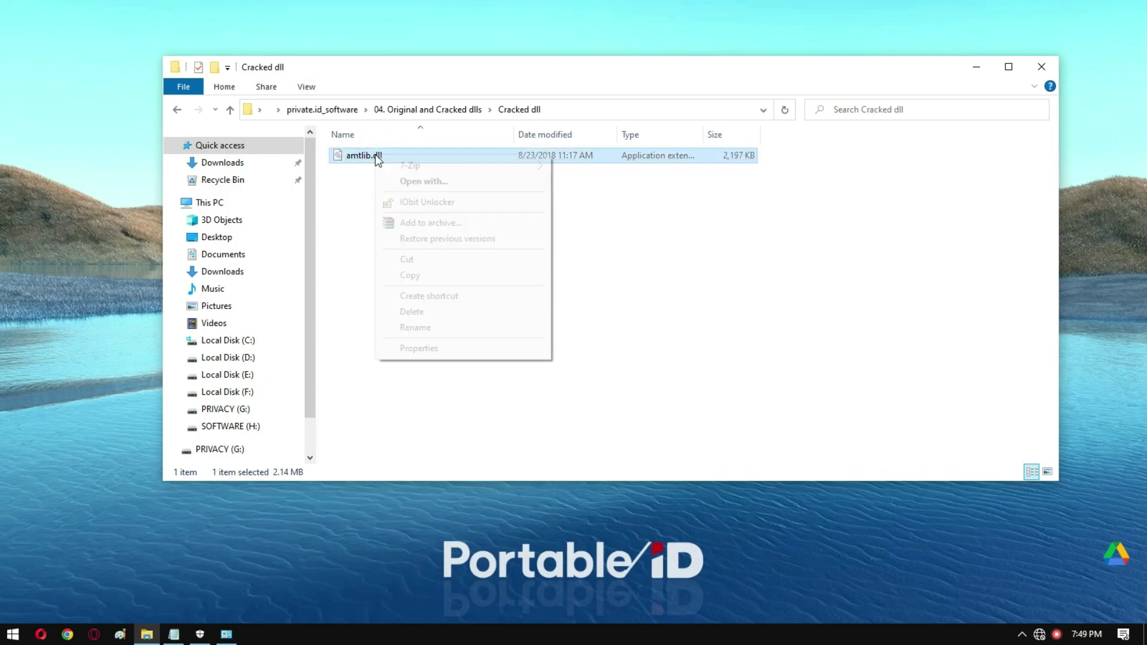
pyautogui.click(410, 276)
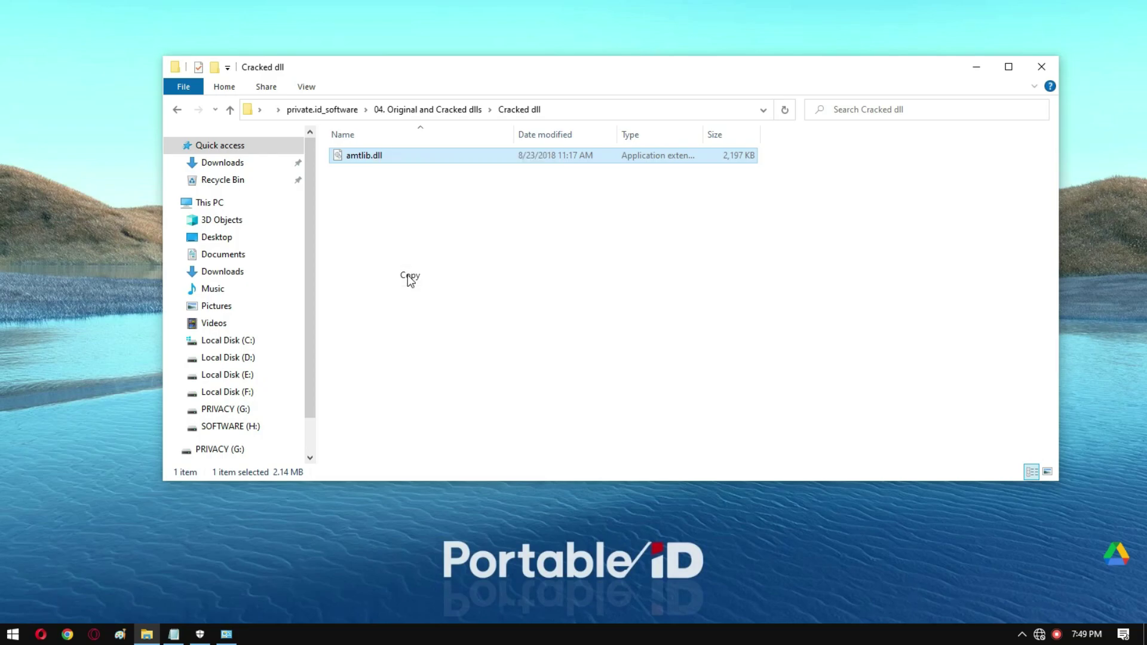
# Open the installation folder C:\Program Files\Adobe\Adobe Premiere Pro CS6 in a new file window
pyautogui.click(12, 634)
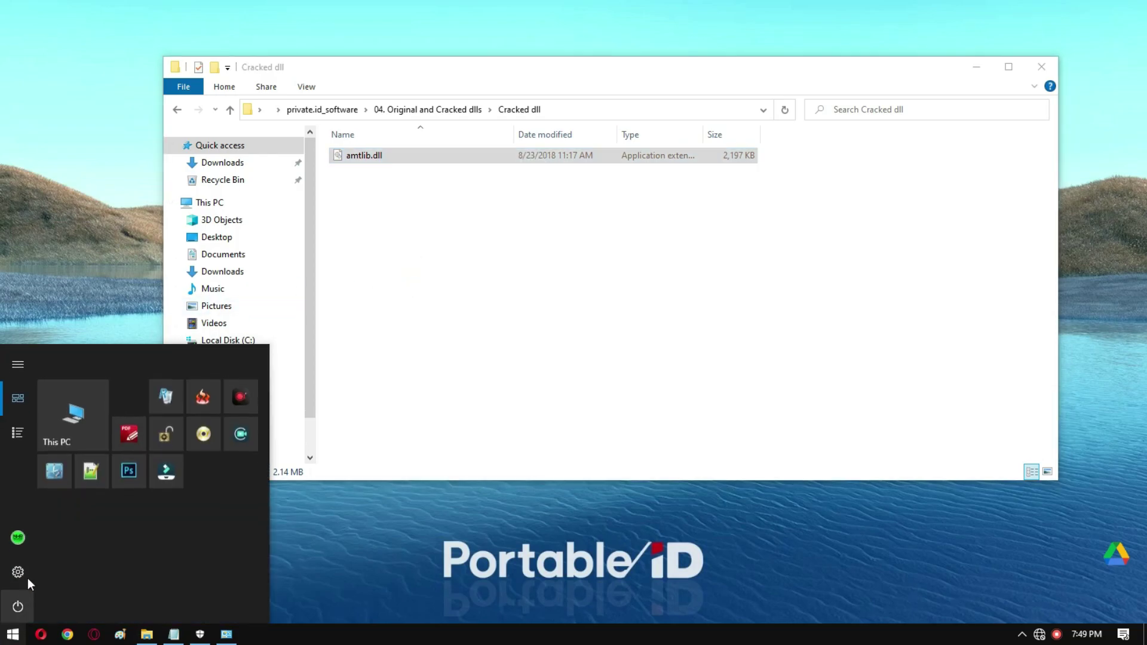
pyautogui.click(85, 418)
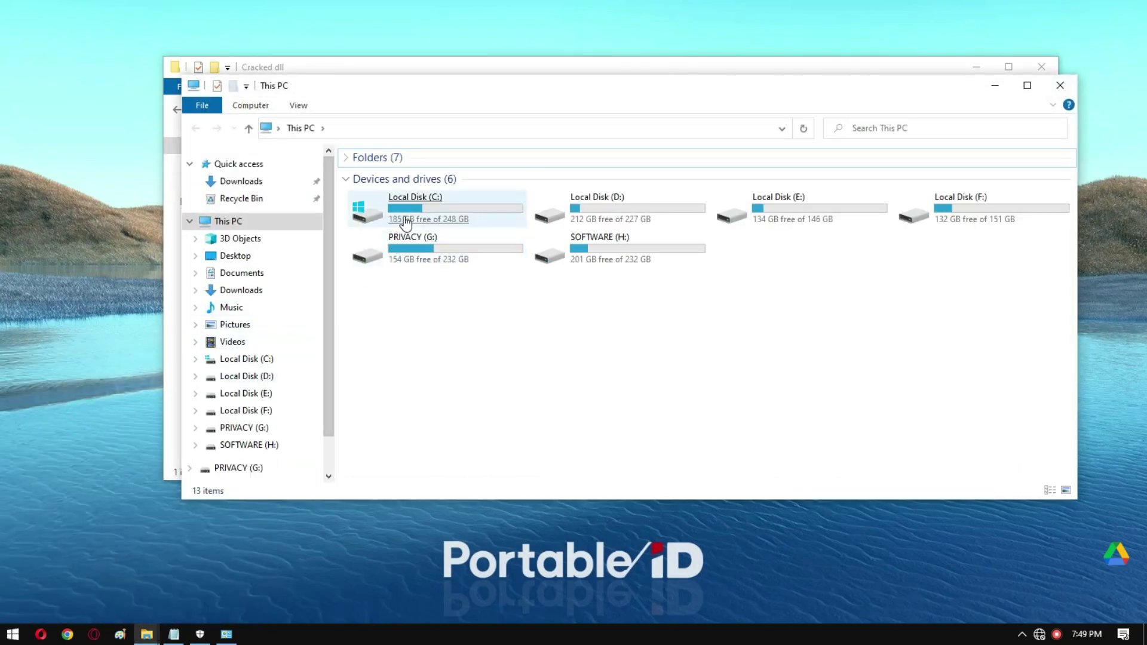
pyautogui.doubleClick(406, 209)
pyautogui.click(406, 208)
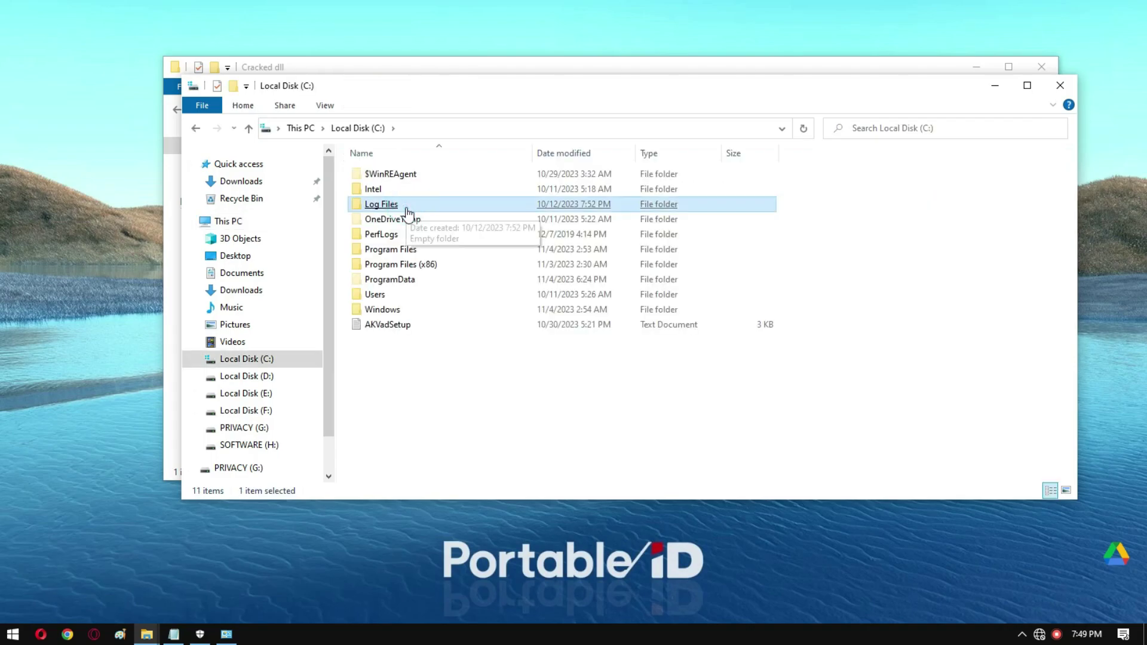
pyautogui.click(393, 250)
pyautogui.doubleClick(393, 251)
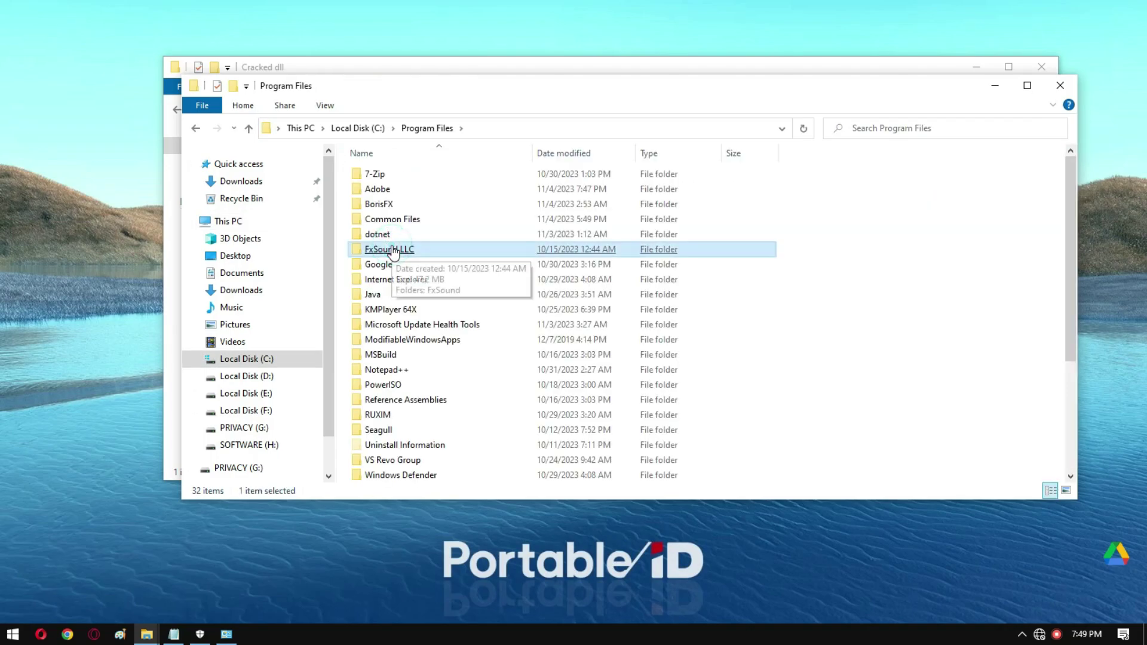
pyautogui.click(390, 192)
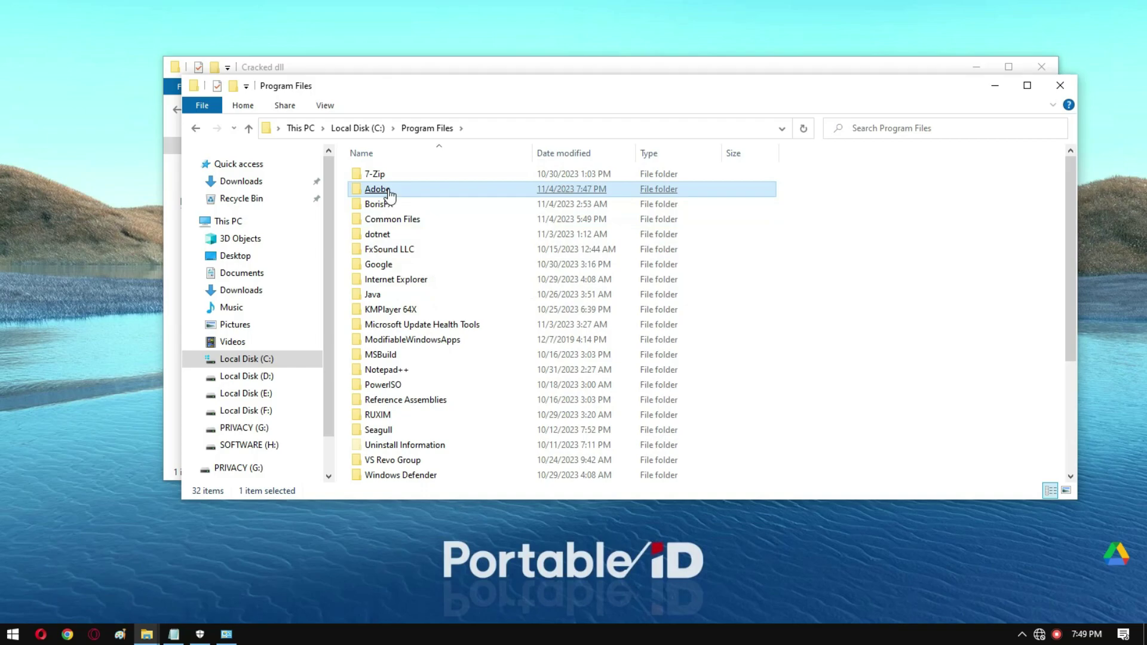
pyautogui.doubleClick(390, 193)
pyautogui.click(387, 310)
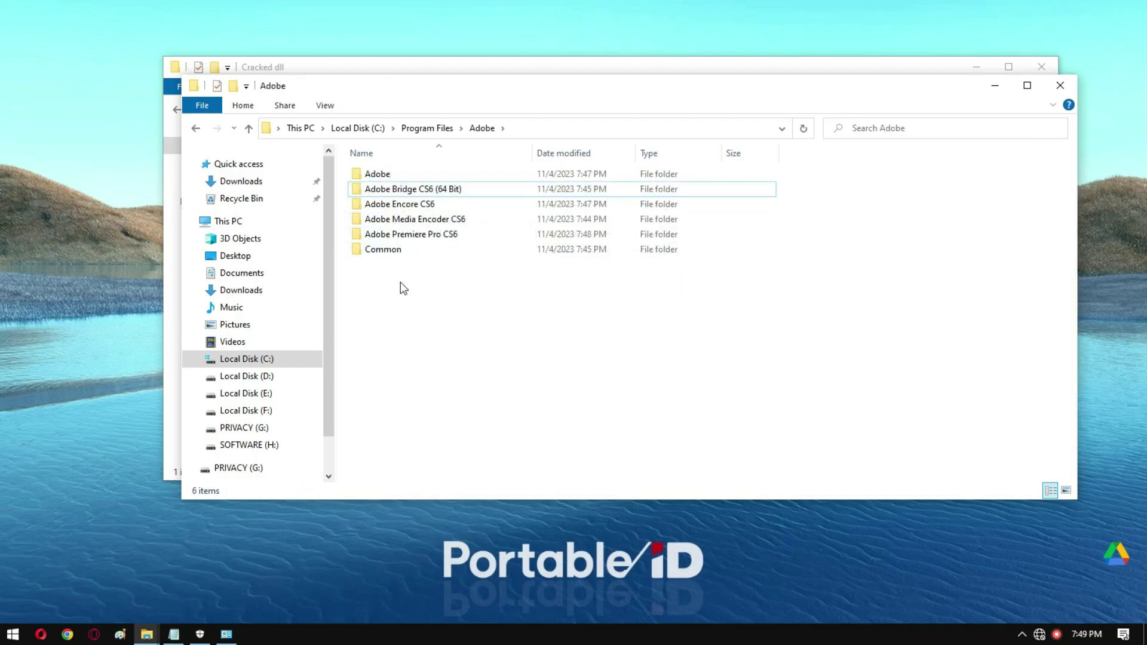
pyautogui.click(429, 235)
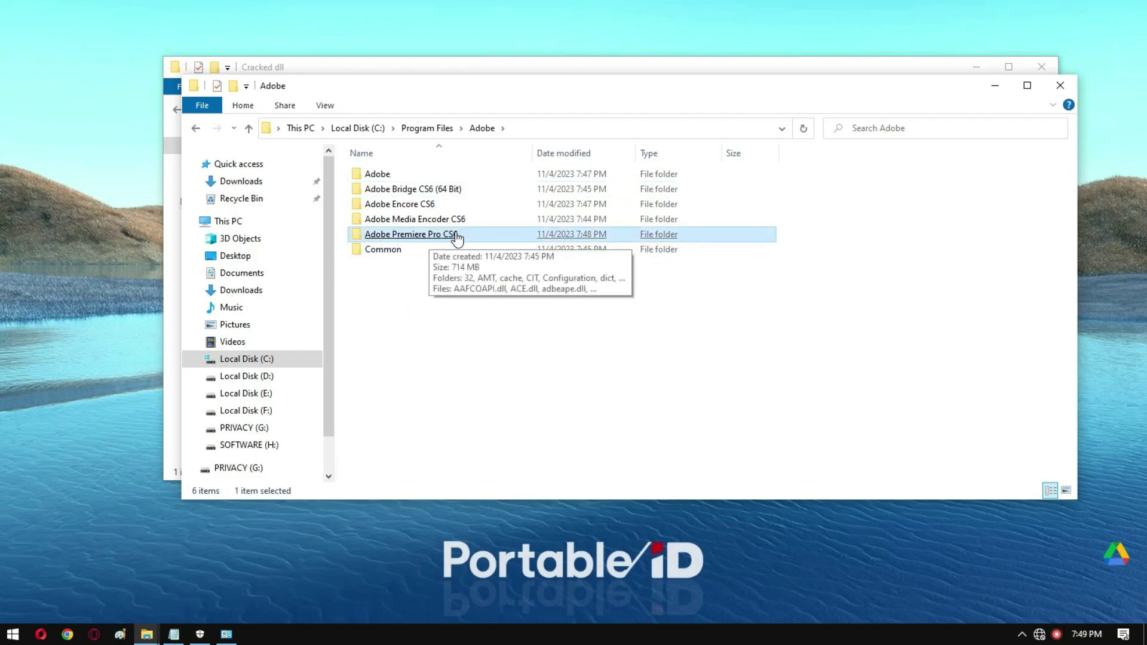
pyautogui.doubleClick(456, 237)
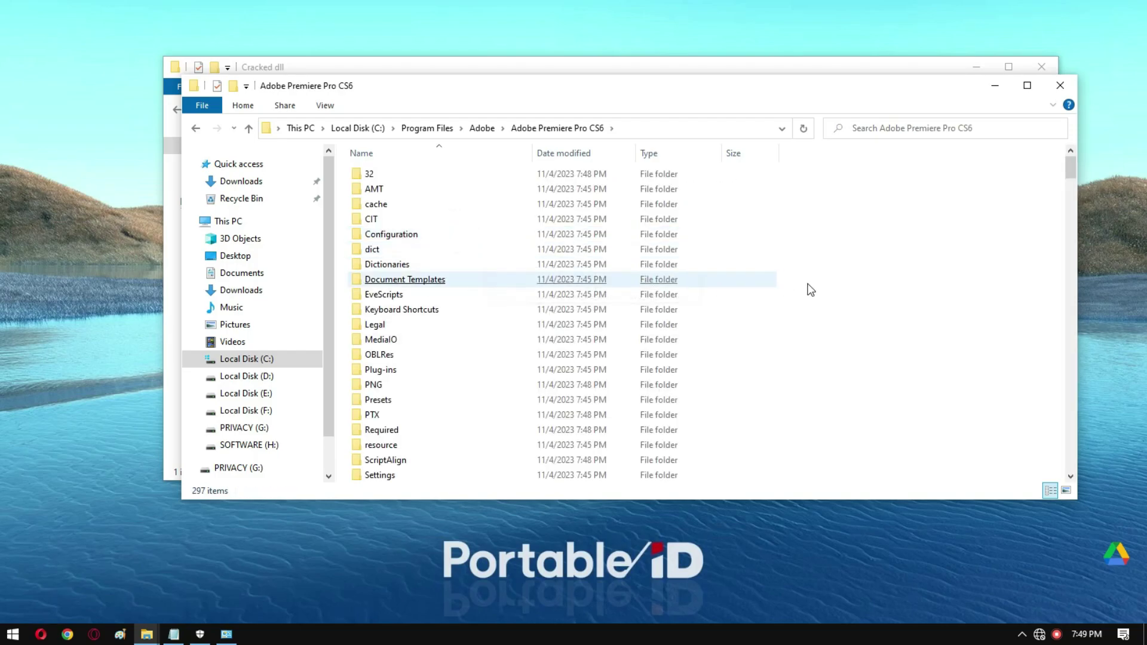
# Paste amtlib.dll into the Adobe Premiere Pro CS6 folder, replacing the existing file and granting administrator permission
pyautogui.rightClick(854, 230)
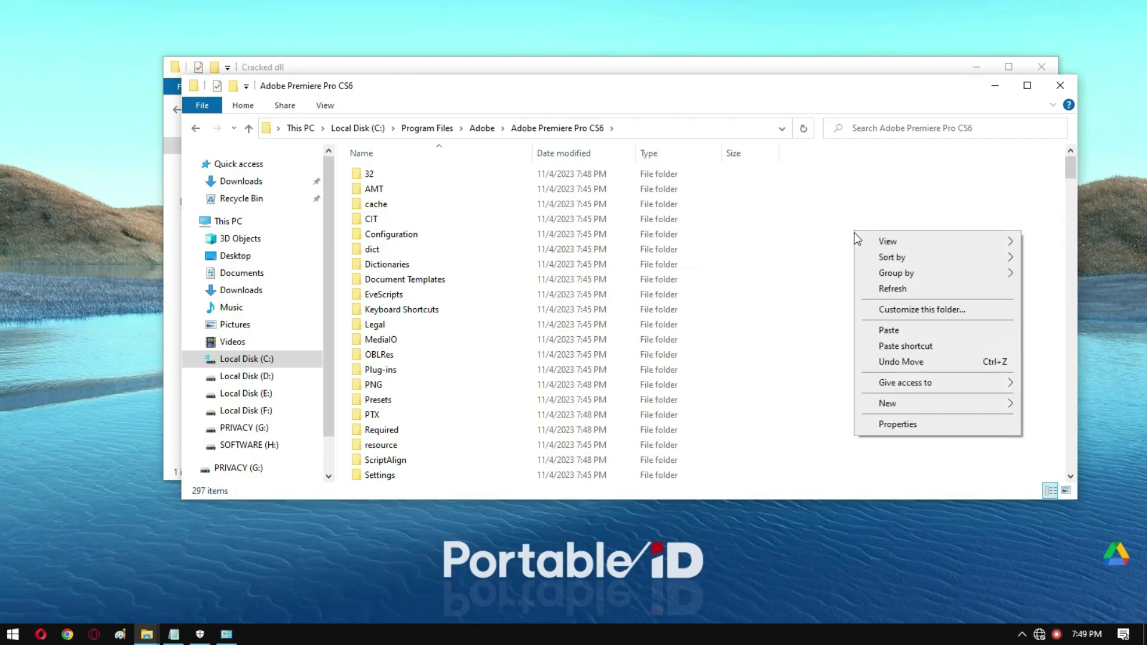
pyautogui.click(896, 329)
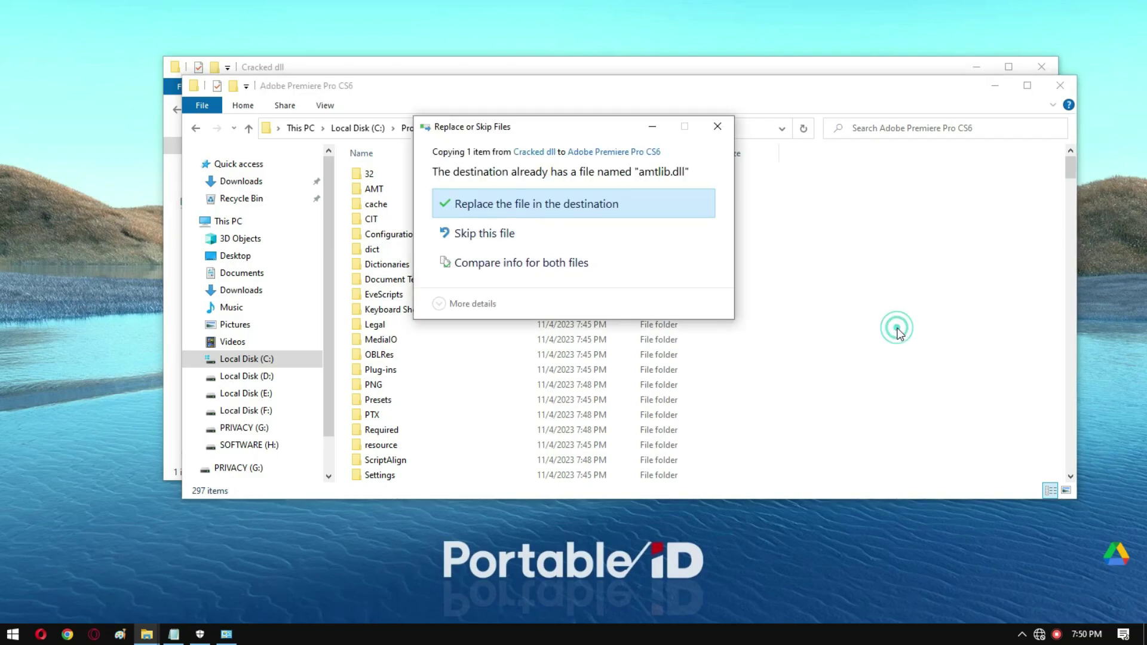
pyautogui.click(540, 204)
pyautogui.click(530, 223)
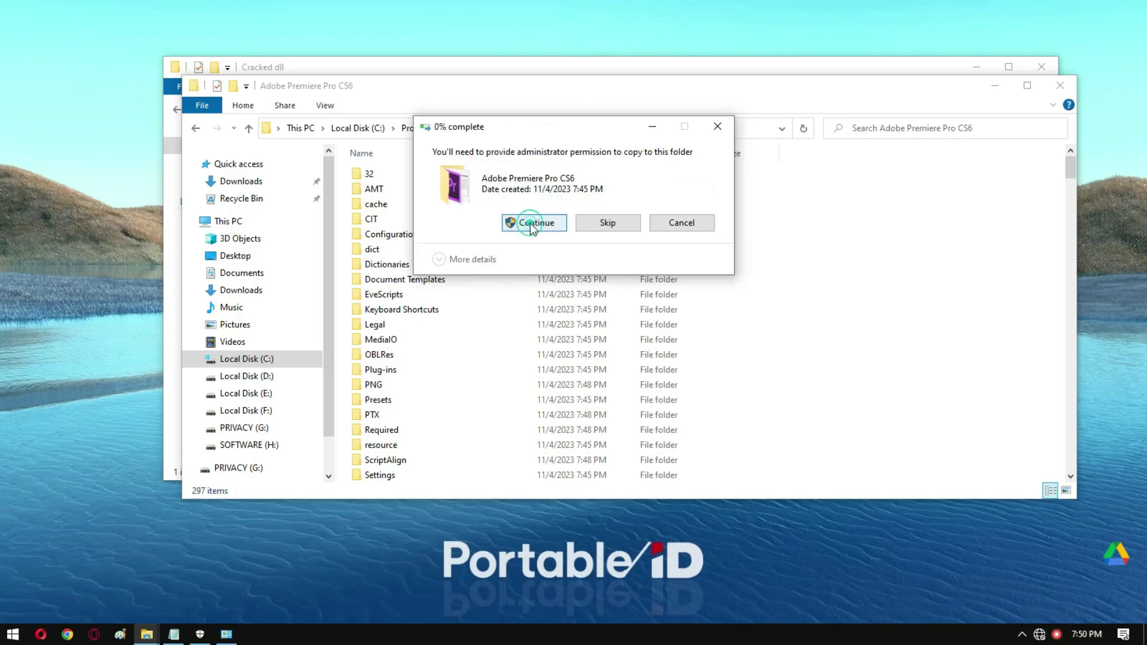
pyautogui.click(529, 221)
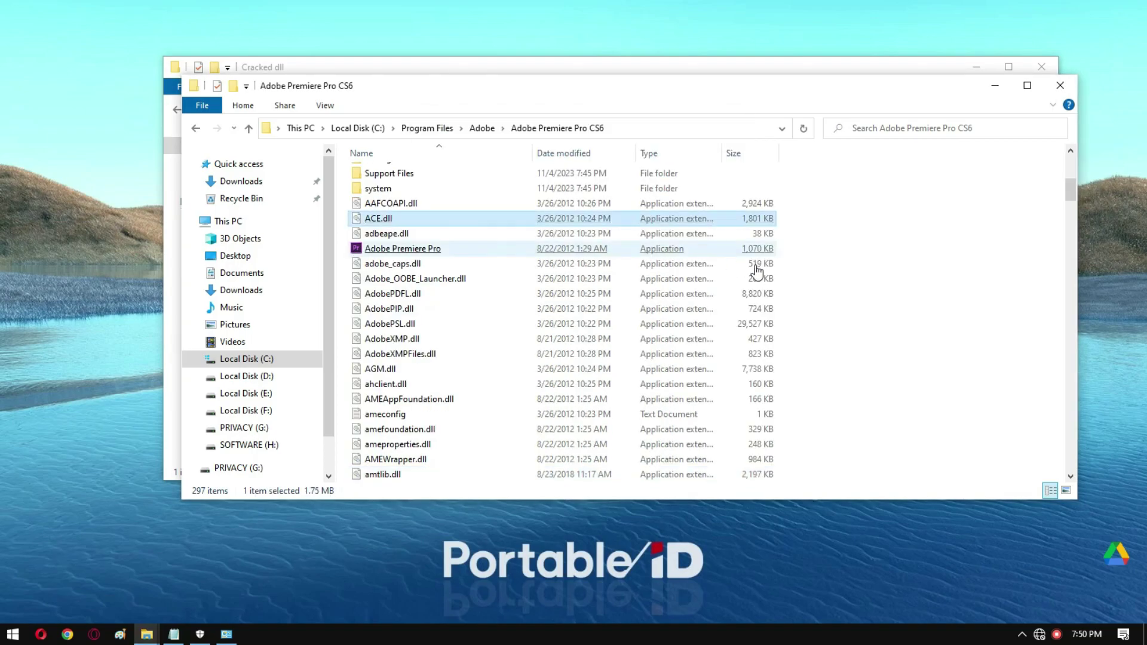
# Look through the Adobe Premiere Pro CS6 folder for the pasted amtlib.dll and close both folder windows
pyautogui.click(918, 323)
pyautogui.scroll(-2, 918, 320)
pyautogui.click(391, 386)
pyautogui.click(1061, 89)
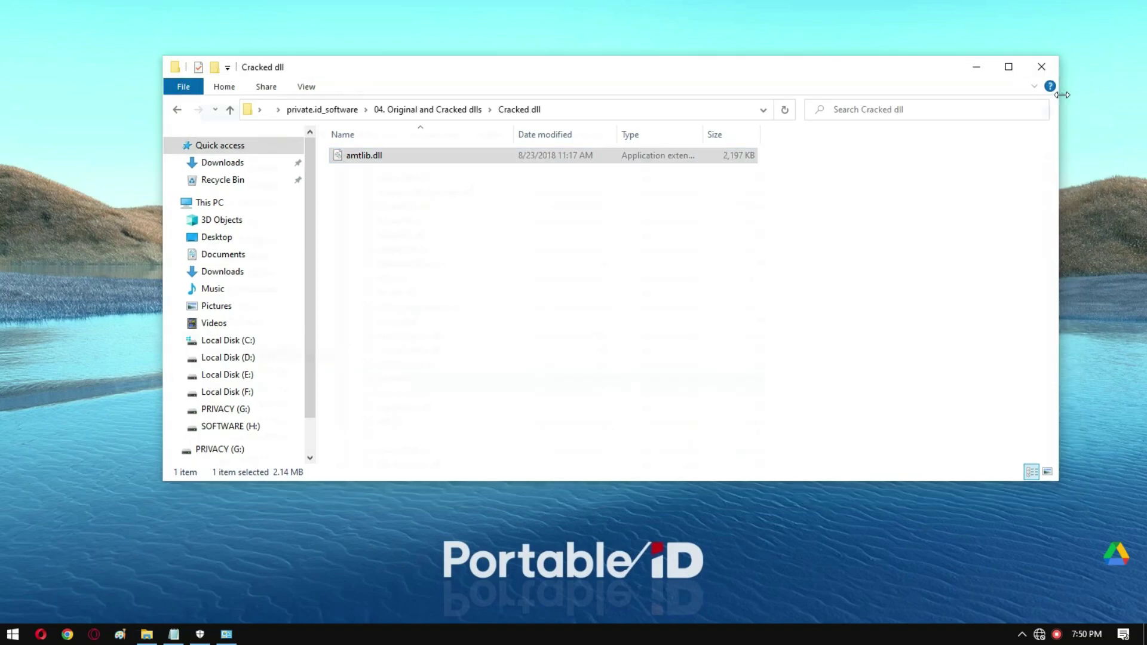
pyautogui.click(1045, 68)
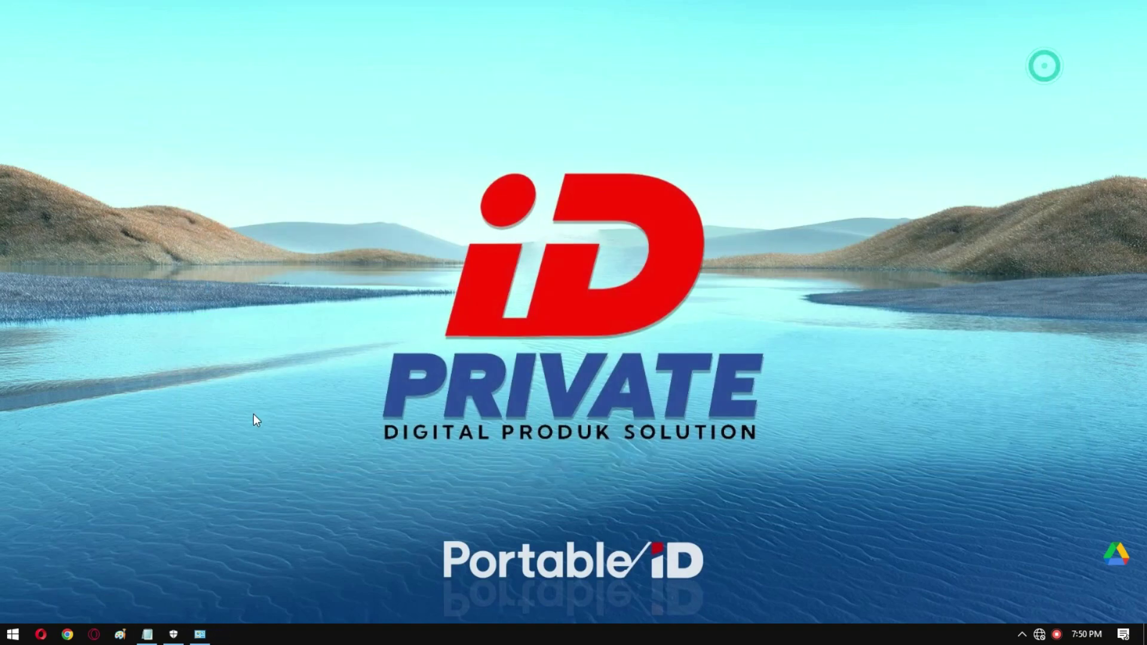
# Check the last line of the installation notes, highlighting "Jalankan program", and close the notes file
pyautogui.click(152, 634)
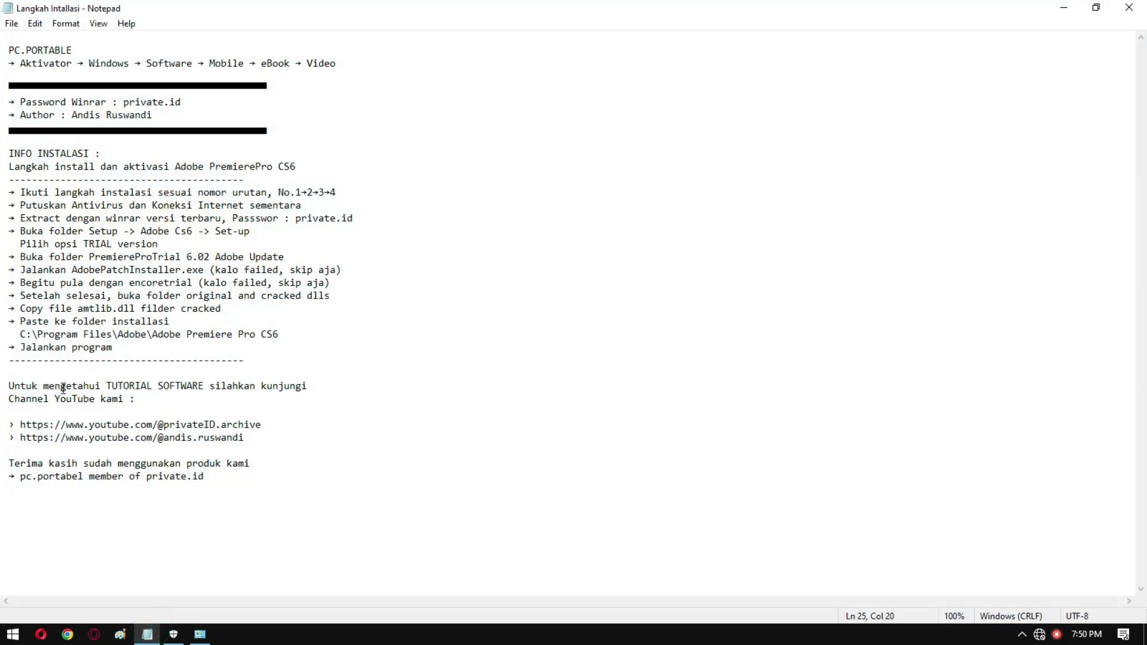
pyautogui.moveTo(22, 348); pyautogui.dragTo(117, 346)
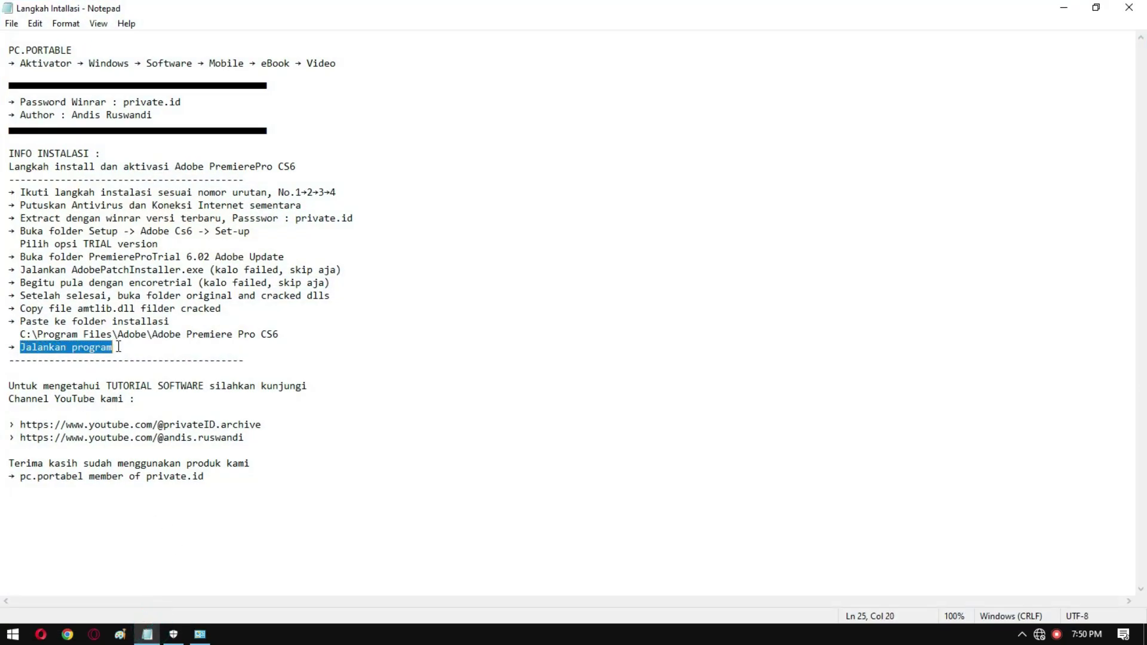
pyautogui.click(1129, 7)
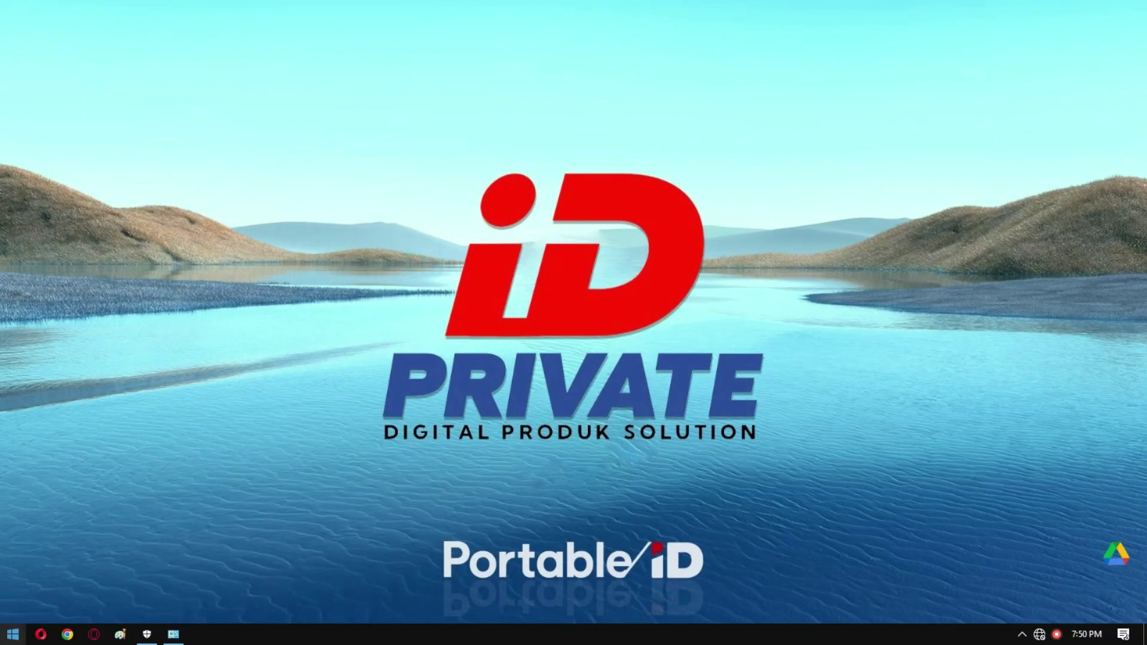
# Launch Adobe Premiere Pro CS6 from the Adobe folder in the list of installed programs
pyautogui.click(13, 634)
pyautogui.click(13, 442)
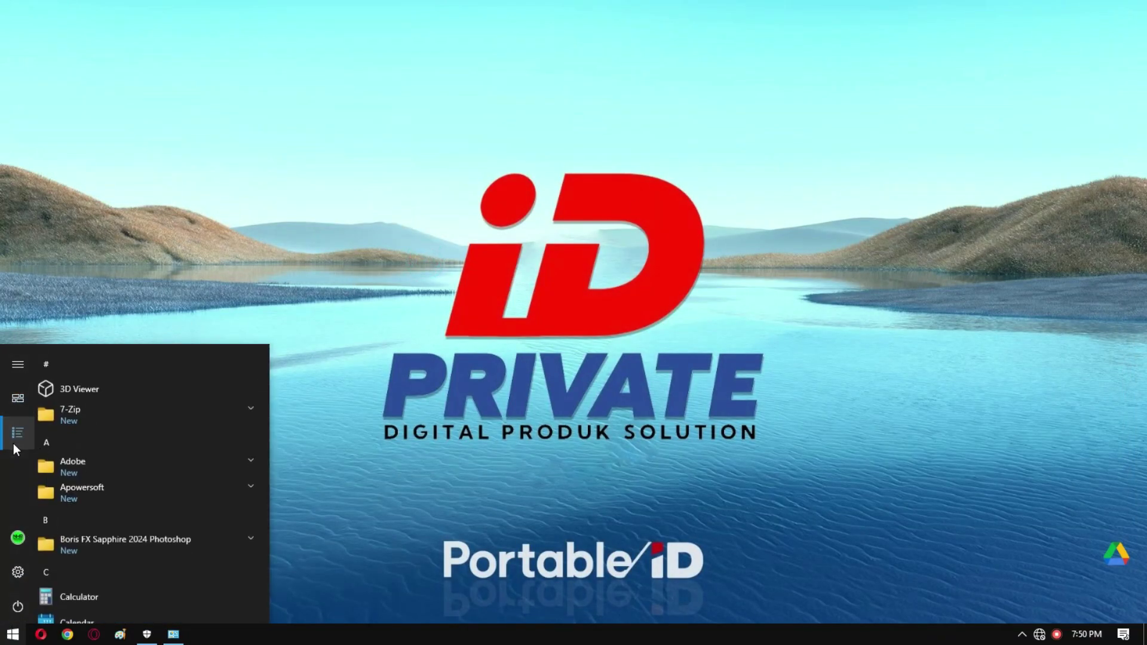
pyautogui.scroll(-1, 102, 459)
pyautogui.click(122, 381)
pyautogui.scroll(-1, 149, 437)
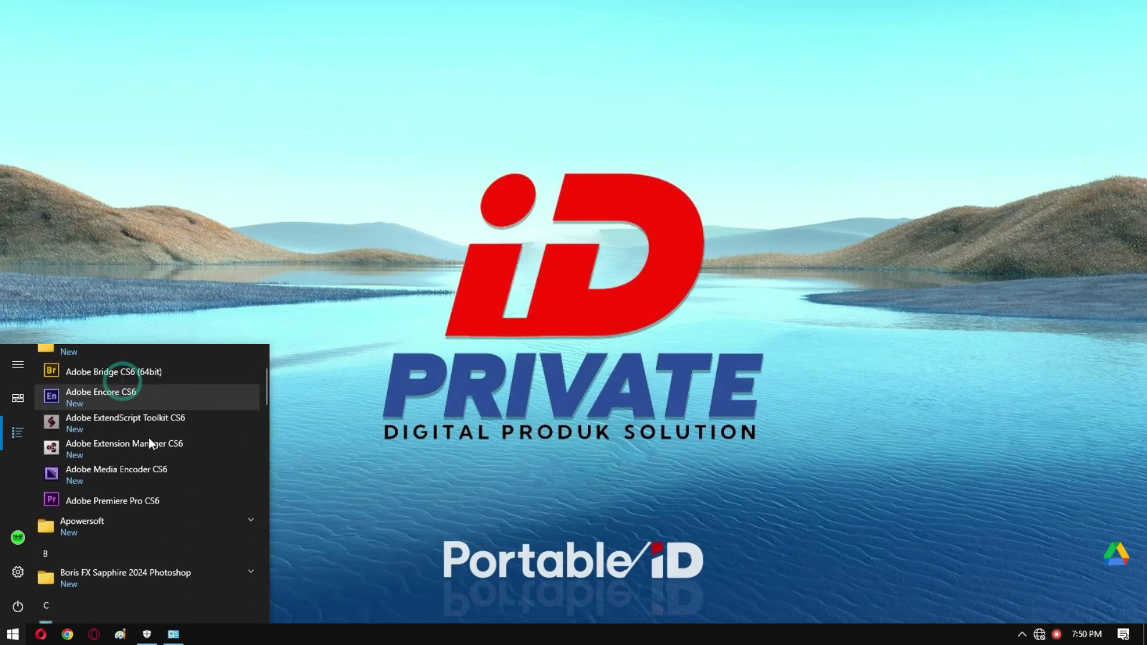
pyautogui.click(131, 495)
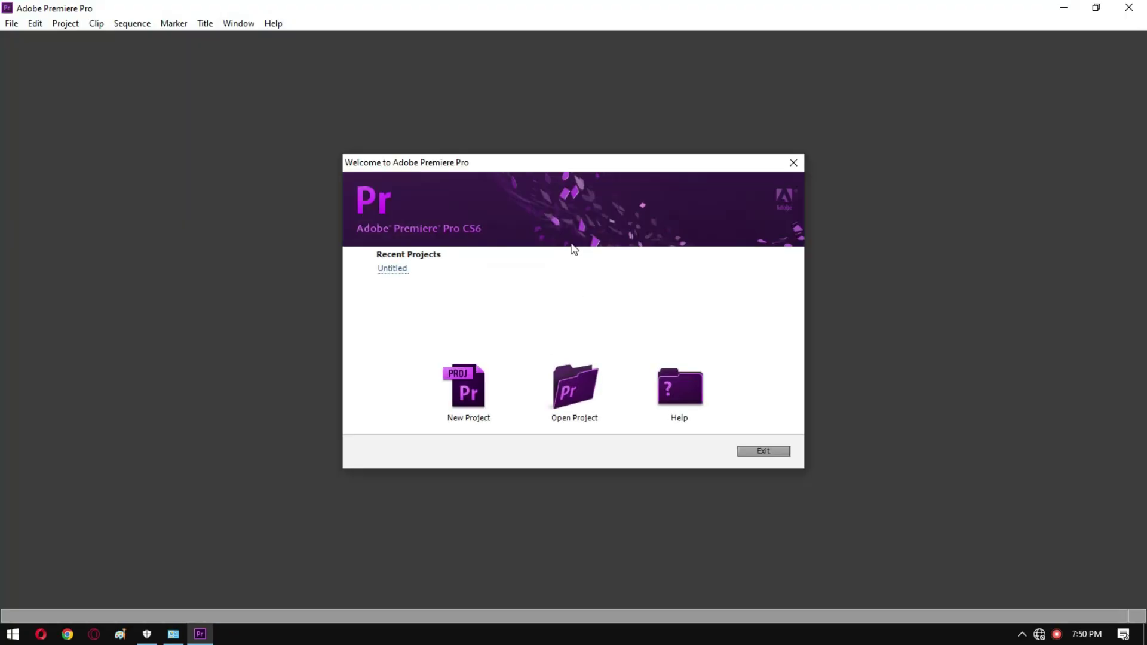
# Create a new project named Untitled, overwriting the existing one, with Sequence 01 using the DV - NTSC Standard 48kHz preset
pyautogui.click(468, 386)
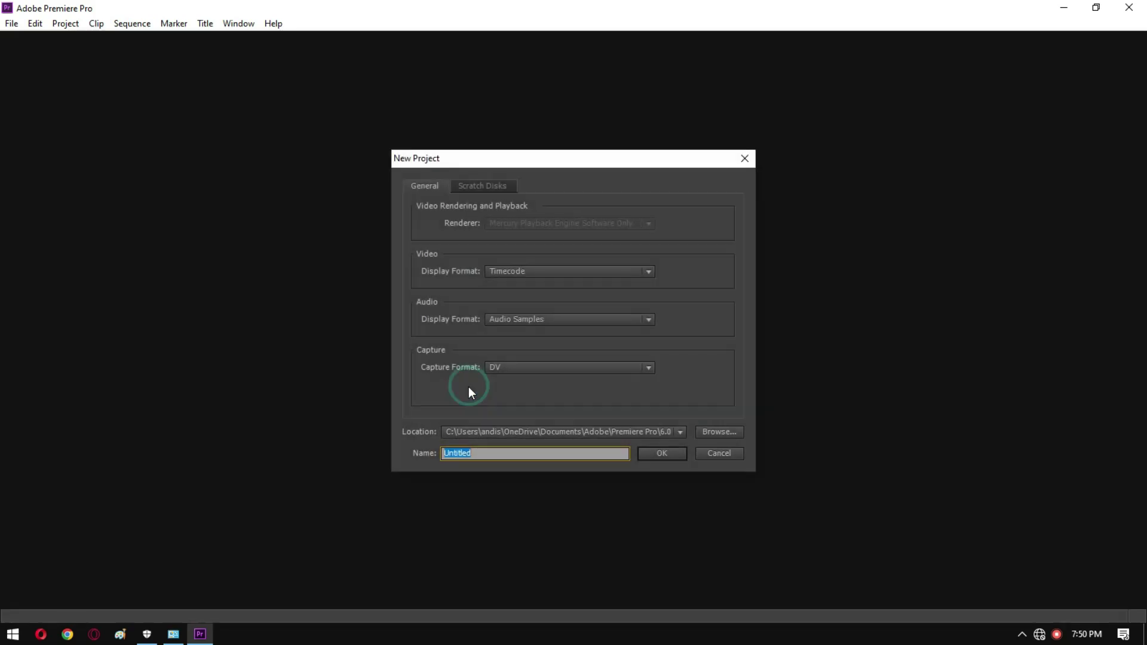
pyautogui.click(665, 452)
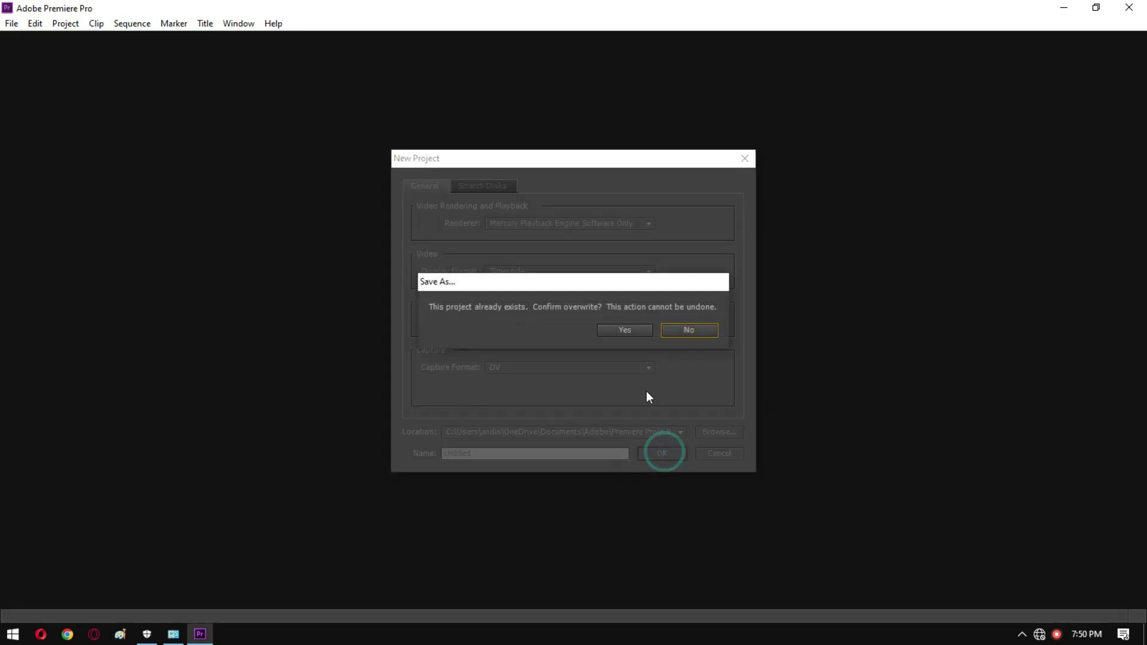
pyautogui.click(627, 327)
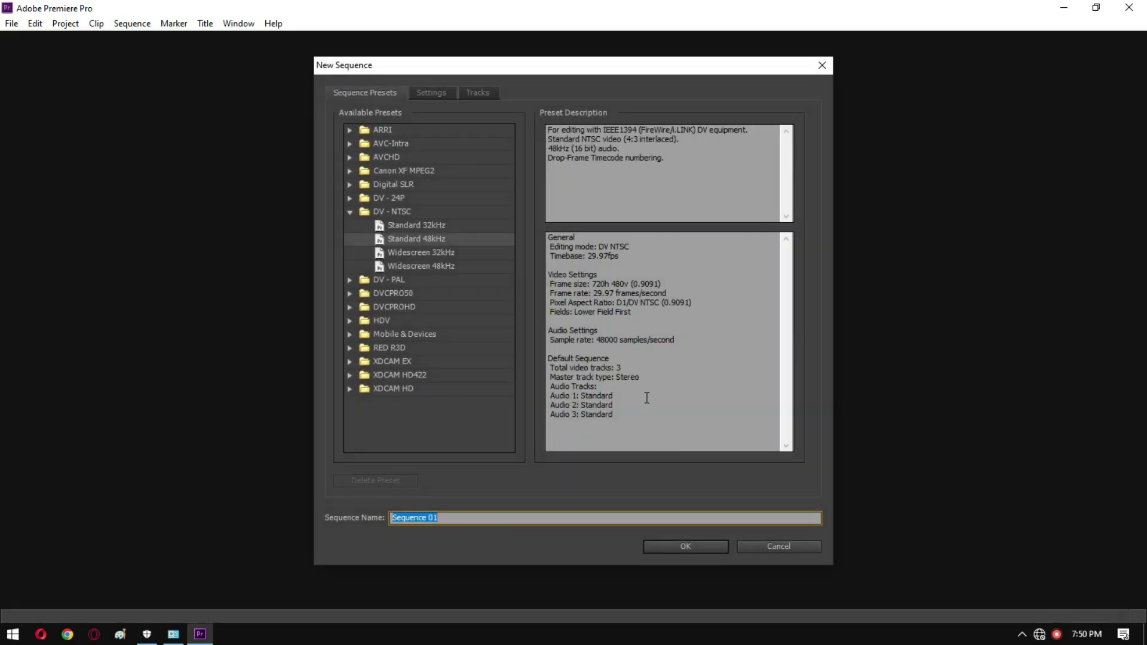
pyautogui.click(693, 547)
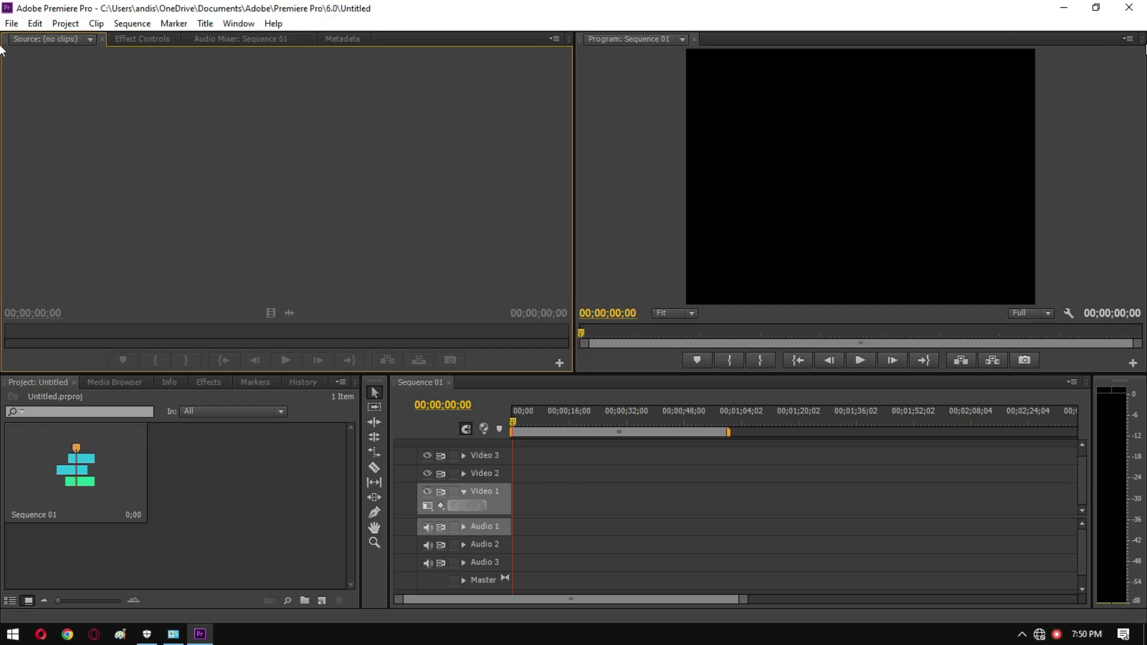
# Close Adobe Premiere Pro and refresh the desktop
pyautogui.click(1141, 9)
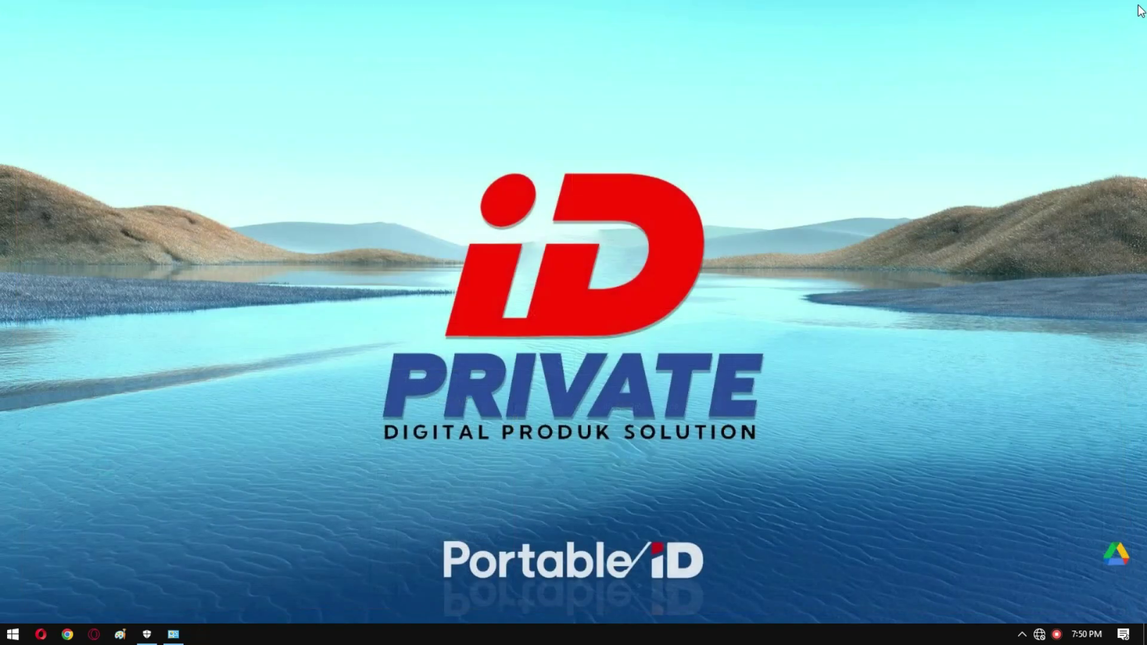
pyautogui.rightClick(609, 142)
pyautogui.click(626, 181)
pyautogui.rightClick(254, 205)
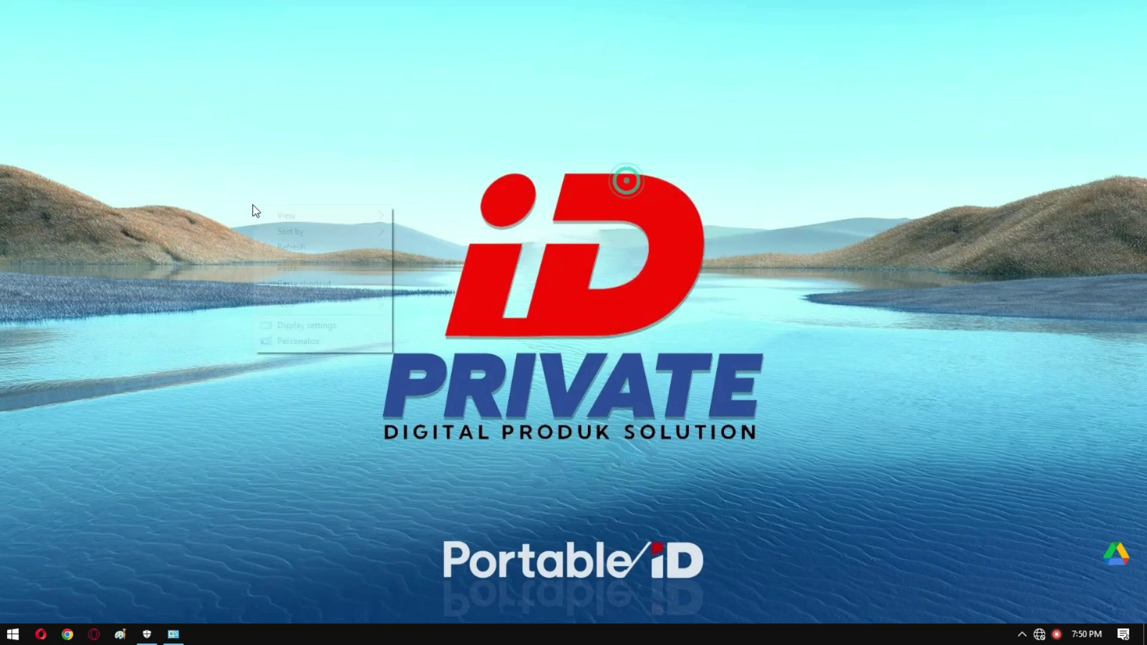
pyautogui.click(266, 252)
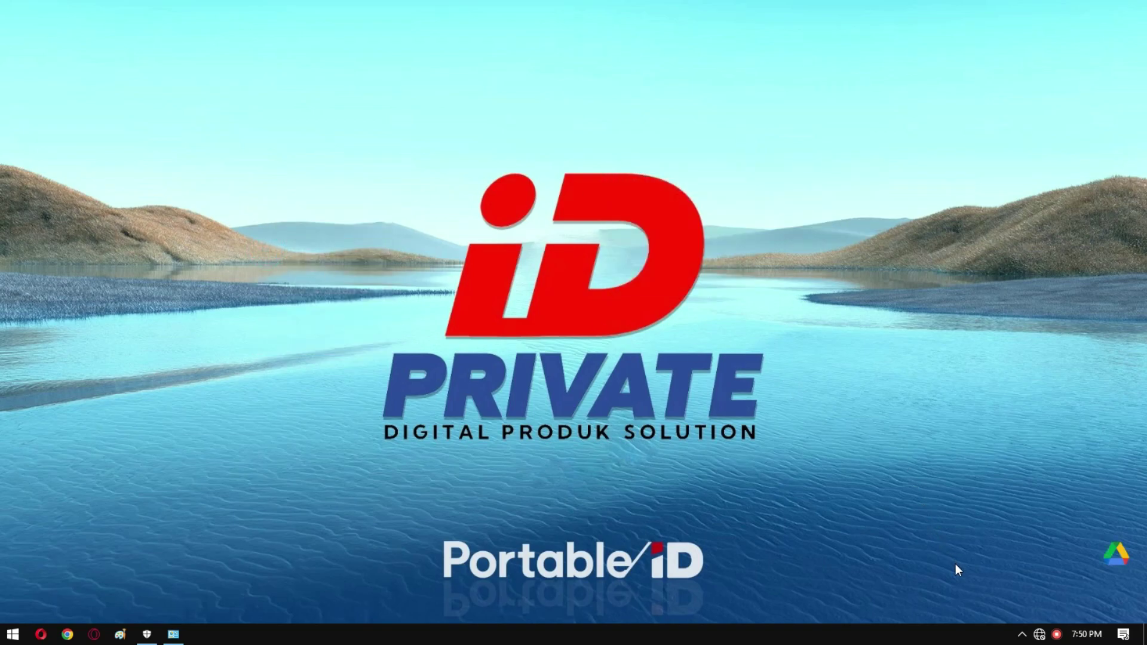
# Enable the Ethernet adapter in the Windows network connections and close the network settings windows
pyautogui.click(1041, 636)
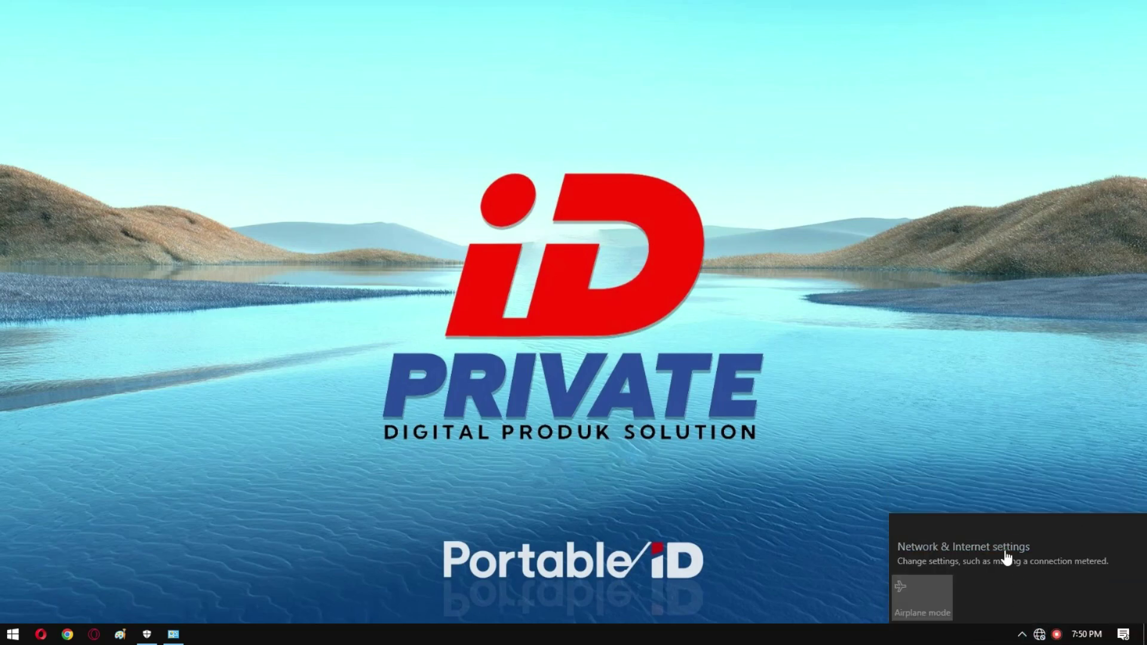
pyautogui.click(1006, 558)
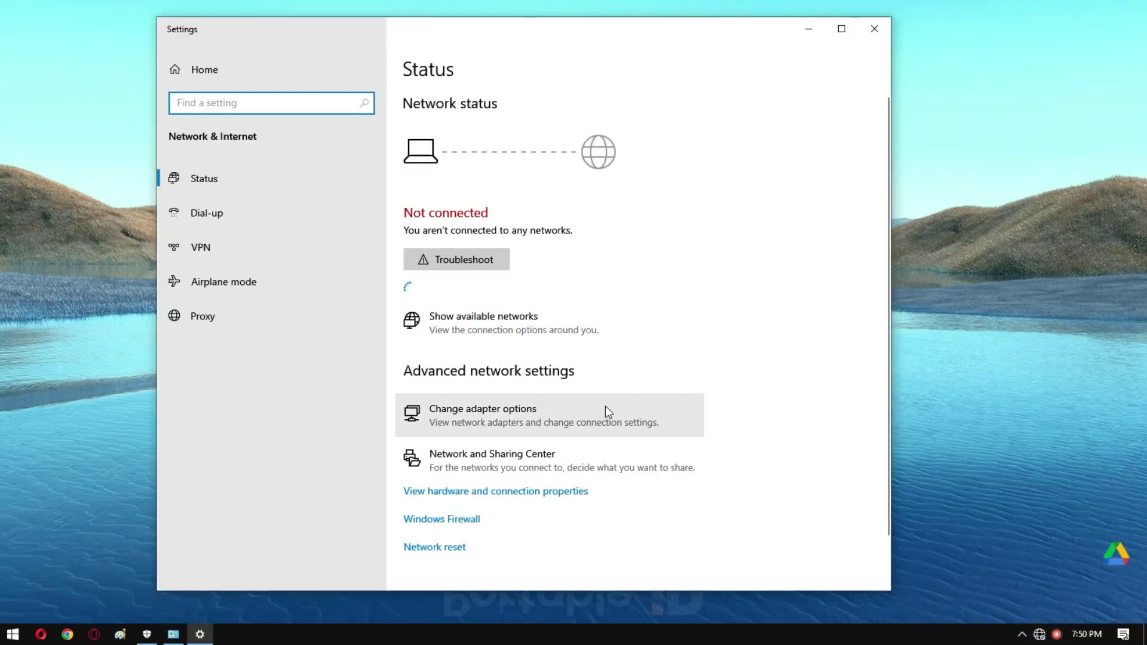
pyautogui.click(464, 408)
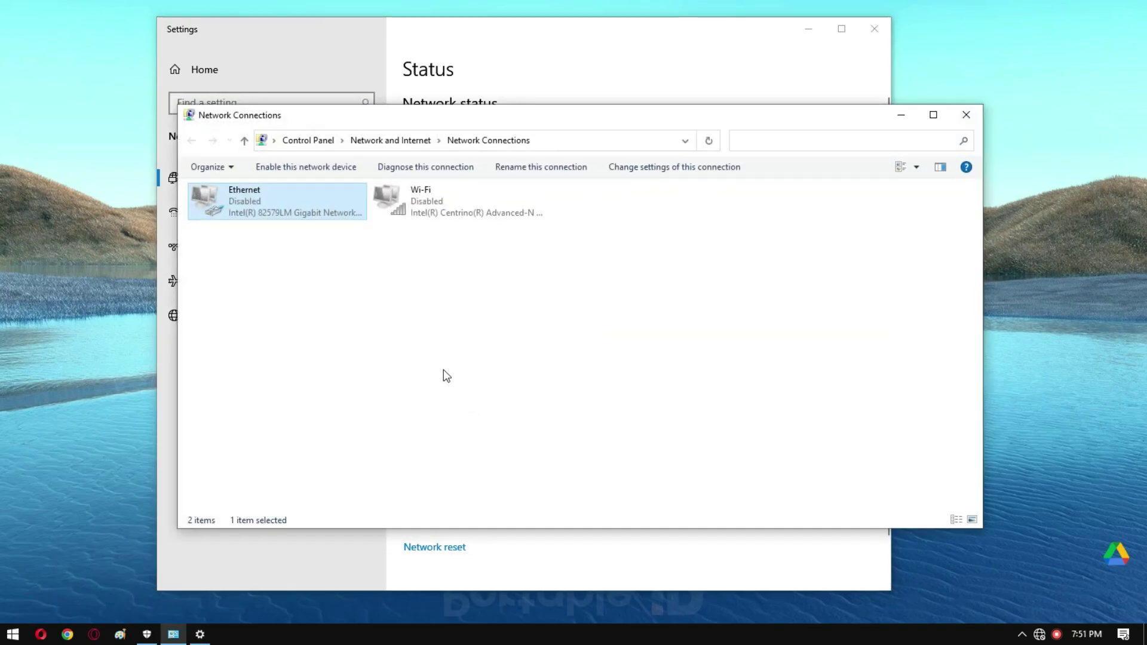
pyautogui.rightClick(231, 202)
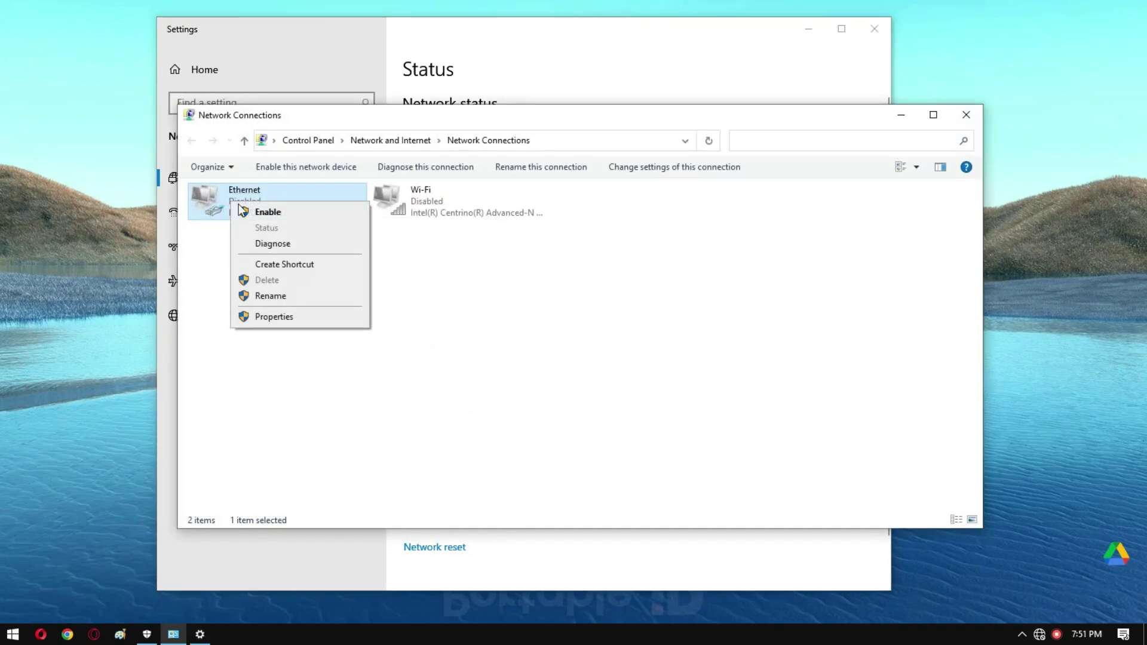
pyautogui.click(251, 210)
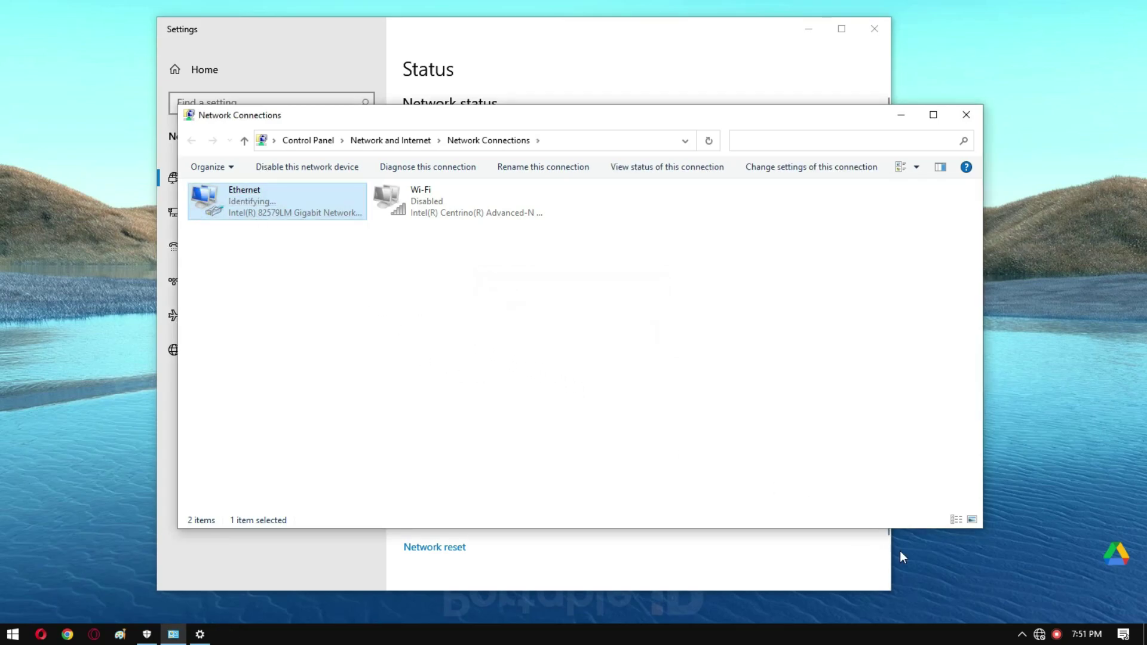
pyautogui.moveTo(1040, 638)
pyautogui.click(967, 114)
pyautogui.click(873, 29)
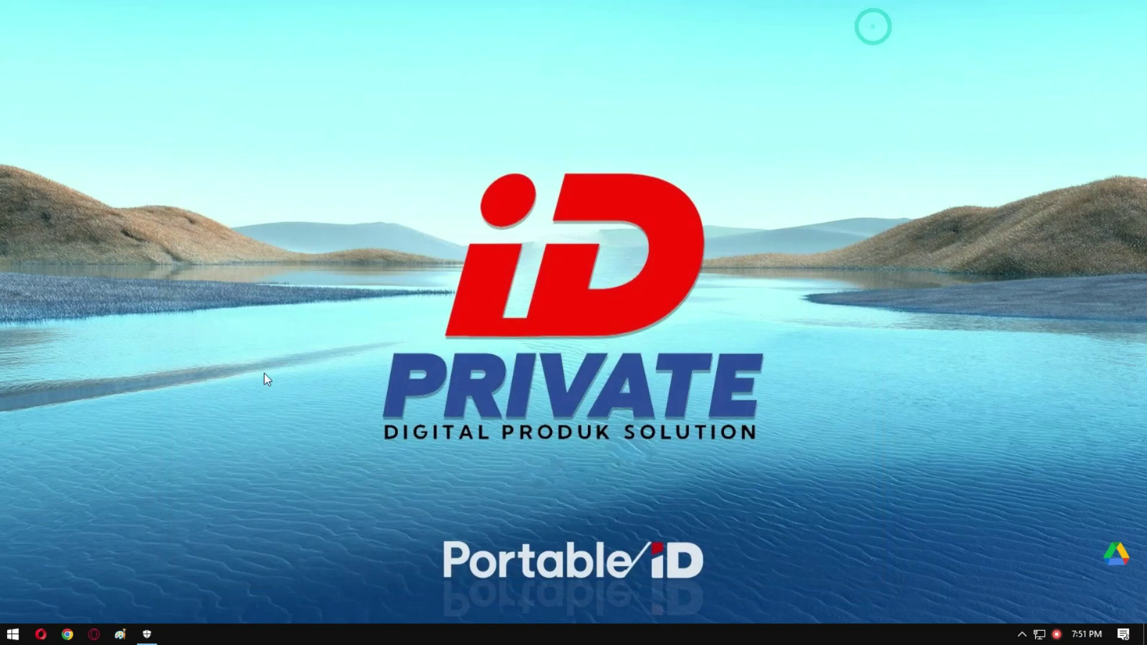
# Turn on real-time protection and cloud-delivered protection in Windows Security, minimize it and refresh the desktop
pyautogui.click(149, 635)
pyautogui.click(555, 230)
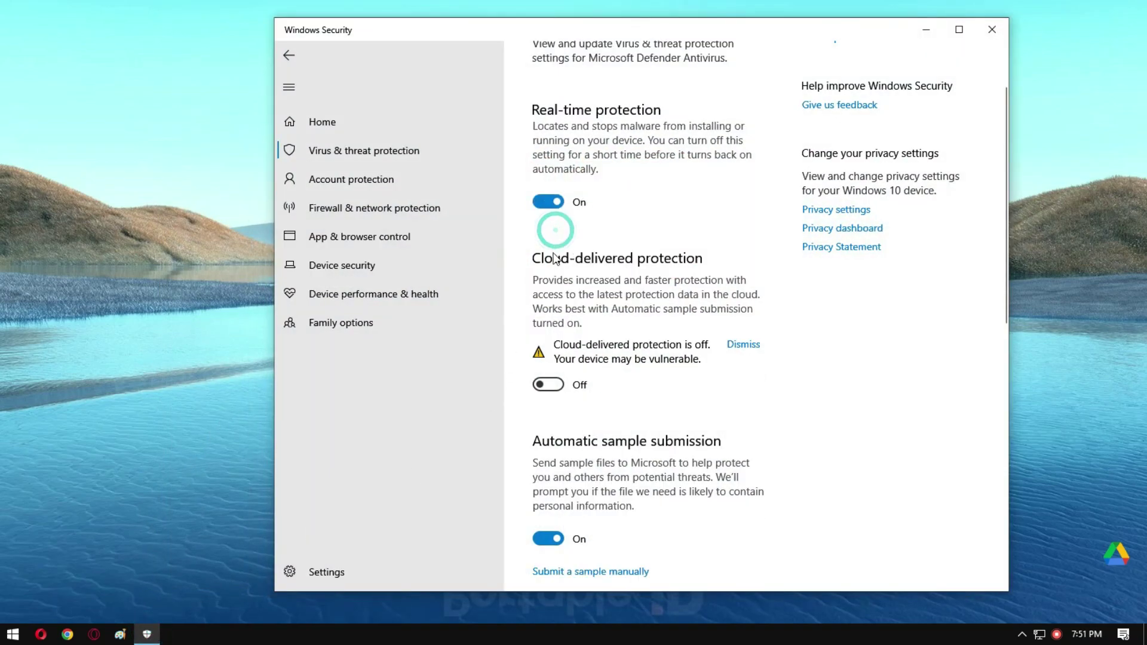
pyautogui.click(548, 384)
pyautogui.click(925, 30)
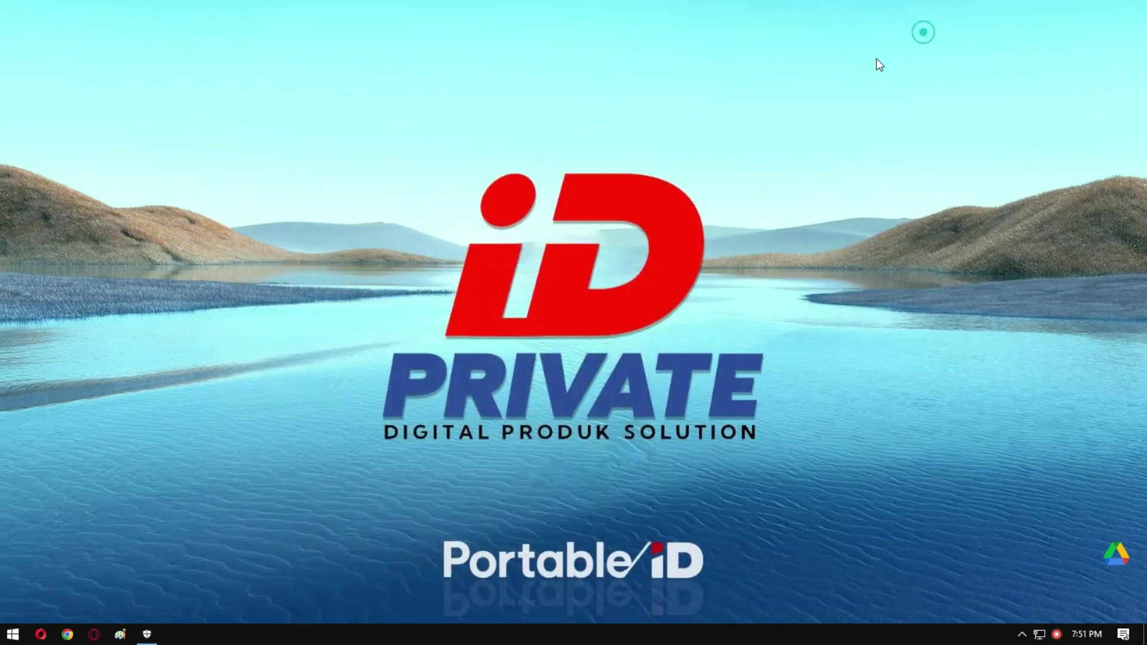
pyautogui.rightClick(264, 257)
pyautogui.click(281, 300)
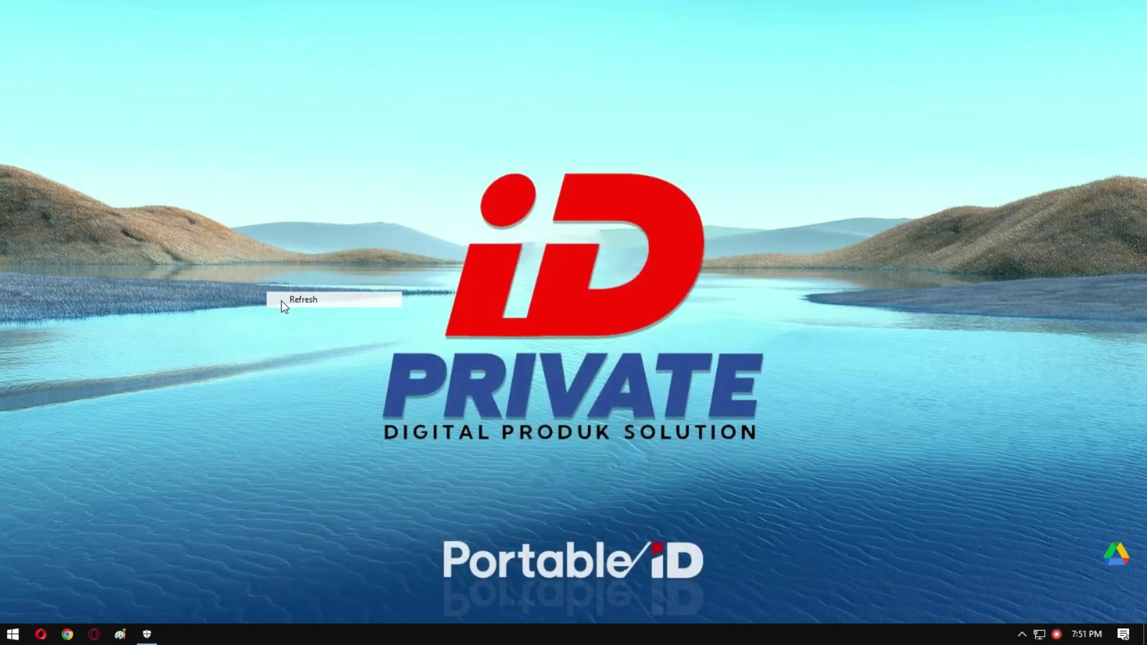
# Relaunch Adobe Premiere Pro CS6 from the Adobe folder in the list of installed programs
pyautogui.click(13, 634)
pyautogui.click(23, 441)
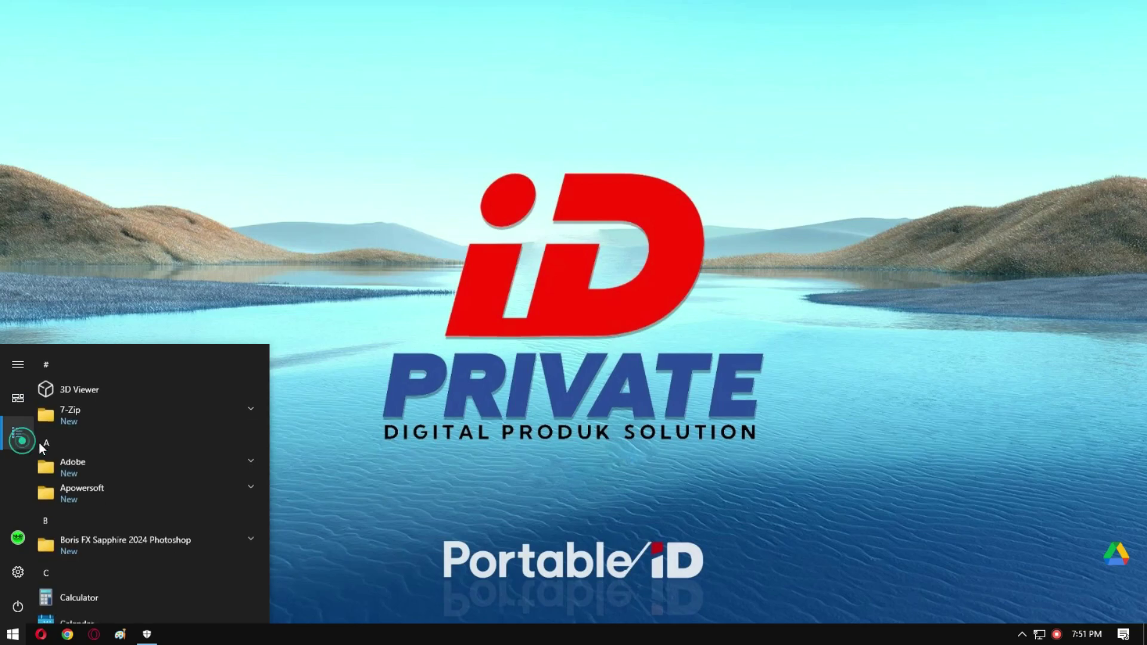
pyautogui.click(126, 425)
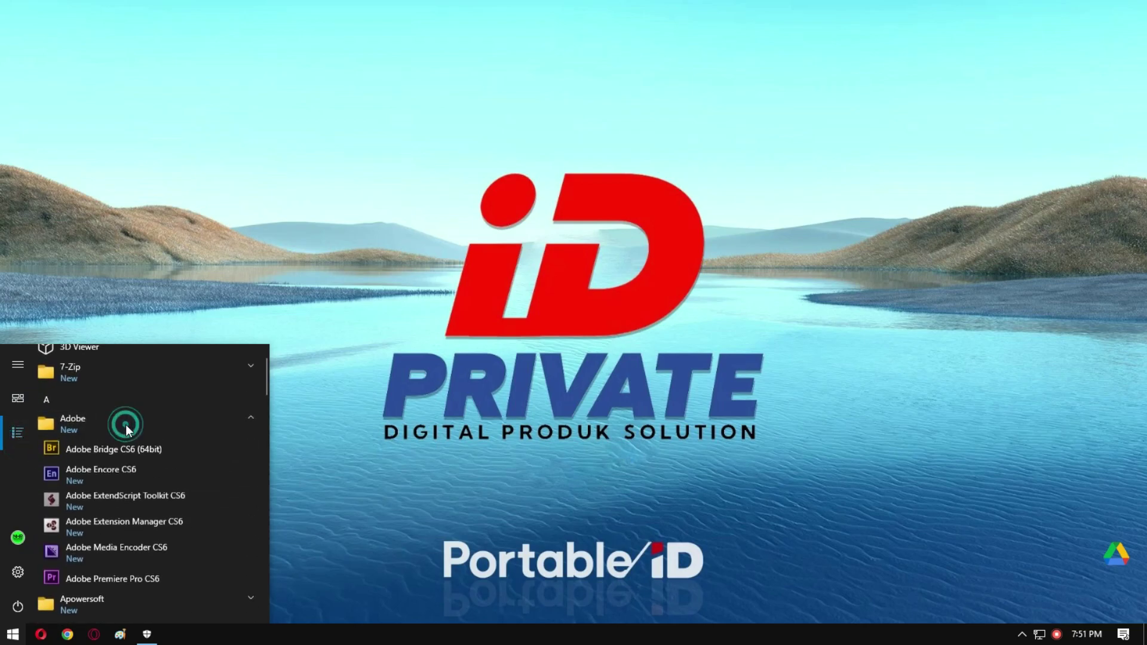
pyautogui.scroll(-1, 116, 466)
pyautogui.click(148, 496)
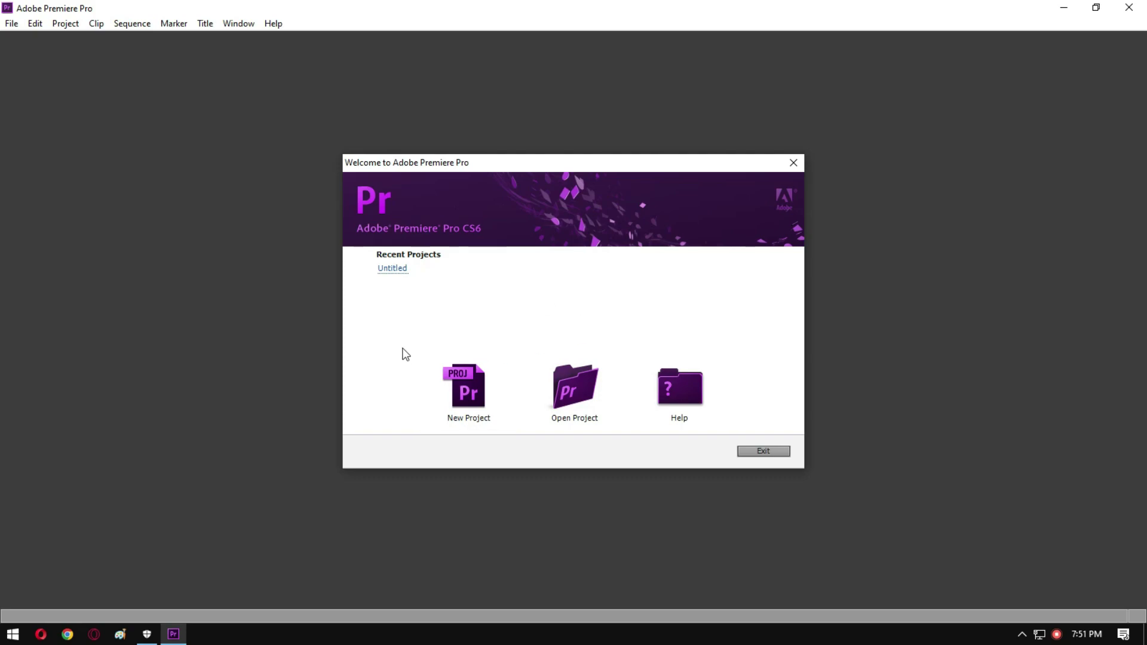
# Create a project named Untitled, overwriting the existing one, and add Sequence 01 with the DV - NTSC Standard 48kHz preset
pyautogui.click(471, 388)
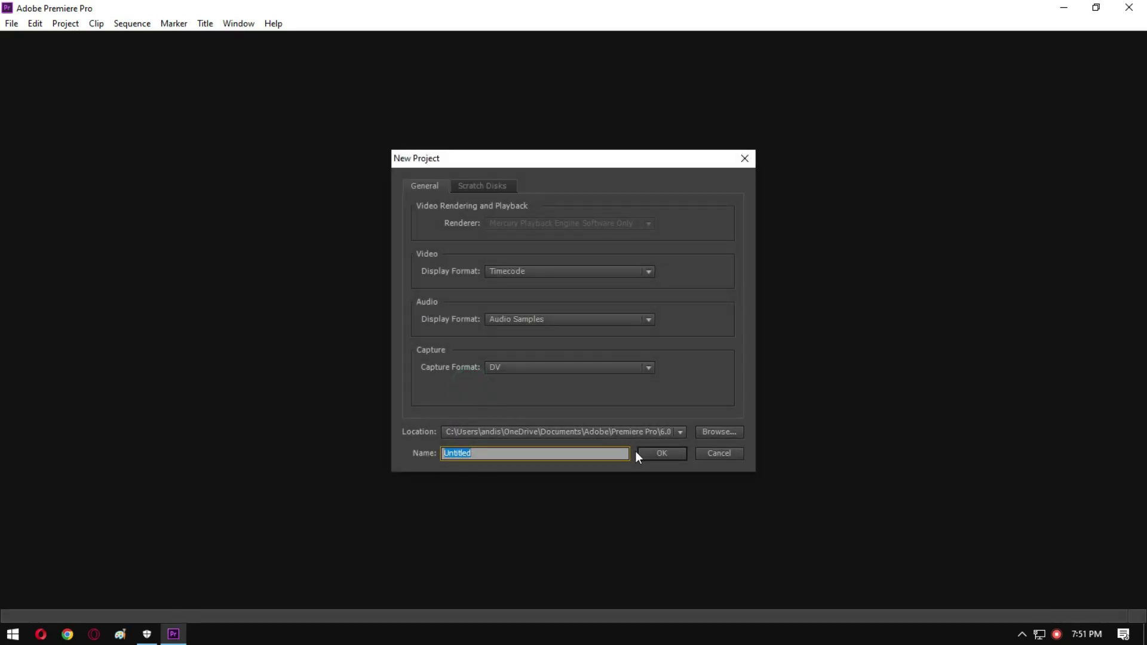
pyautogui.click(656, 455)
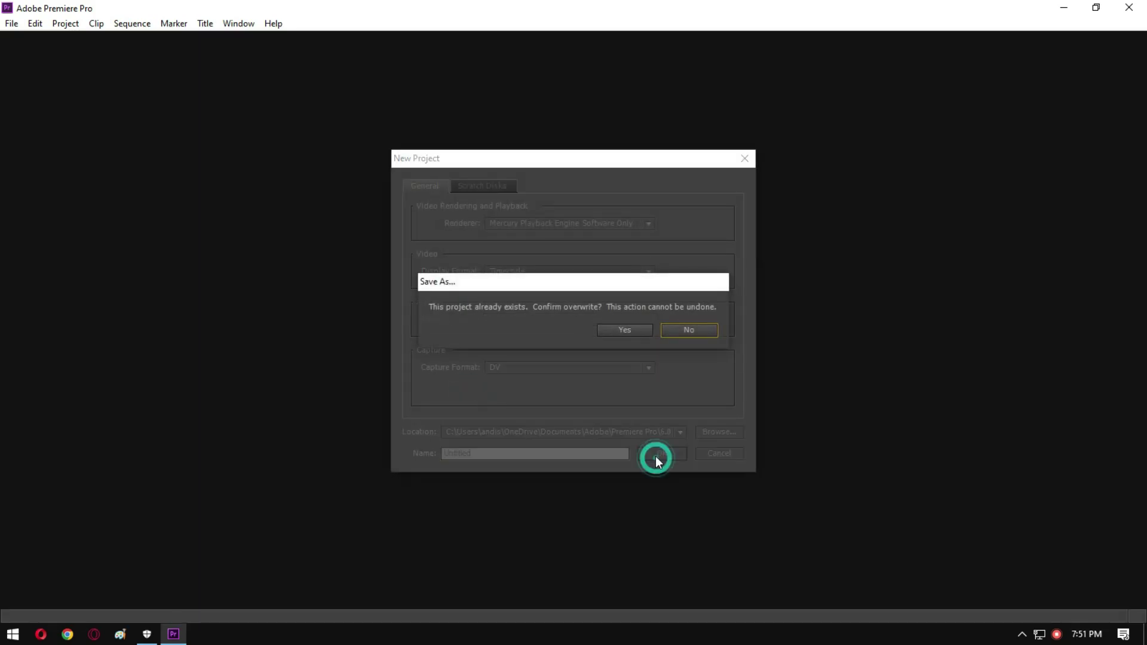
pyautogui.click(626, 333)
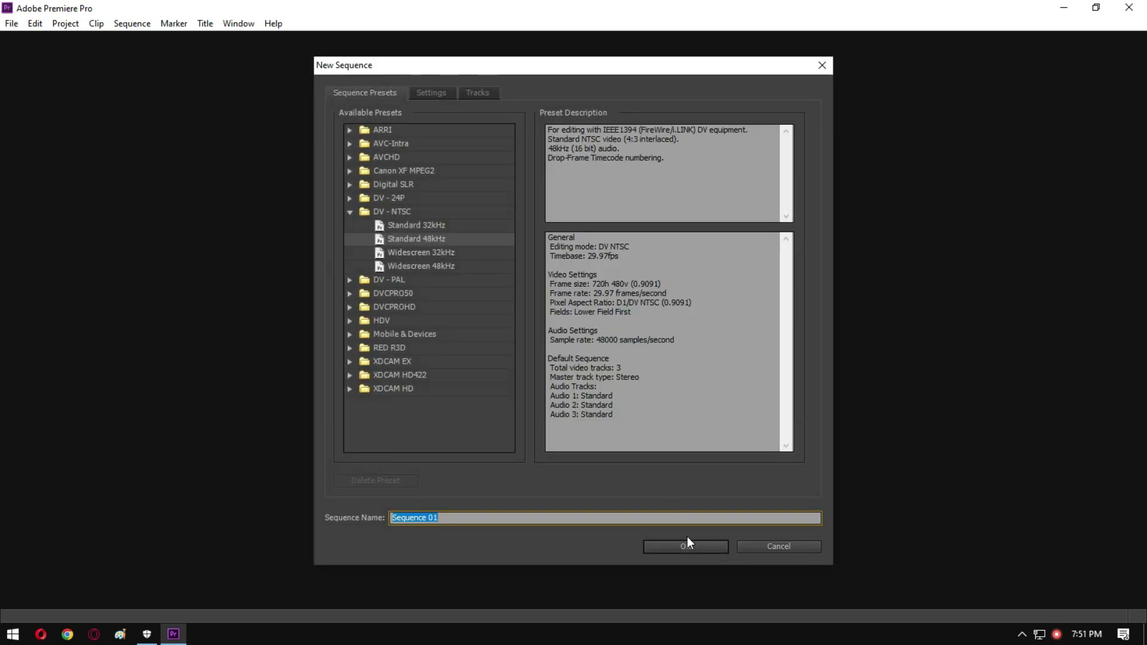
pyautogui.click(684, 546)
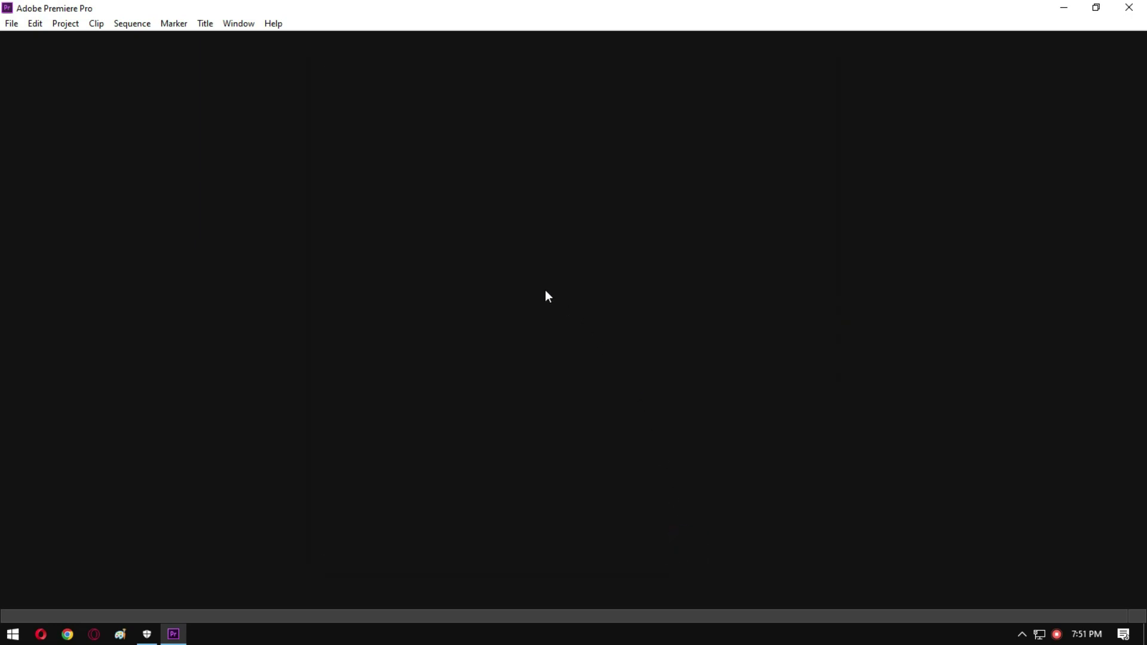